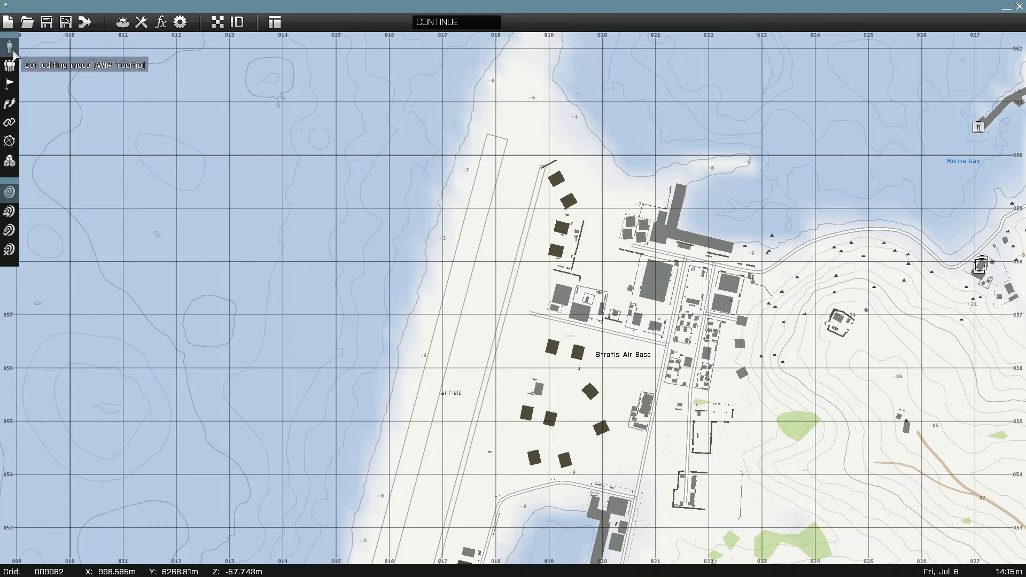
Insert a player-controlled, flying BLUFOR AH-9 Pawnee with elevation 20 in the open area north of the Stratis Air Base label
{"action": "scroll", "coordinate": [583, 216], "scroll_direction": "up", "scroll_amount": 3}
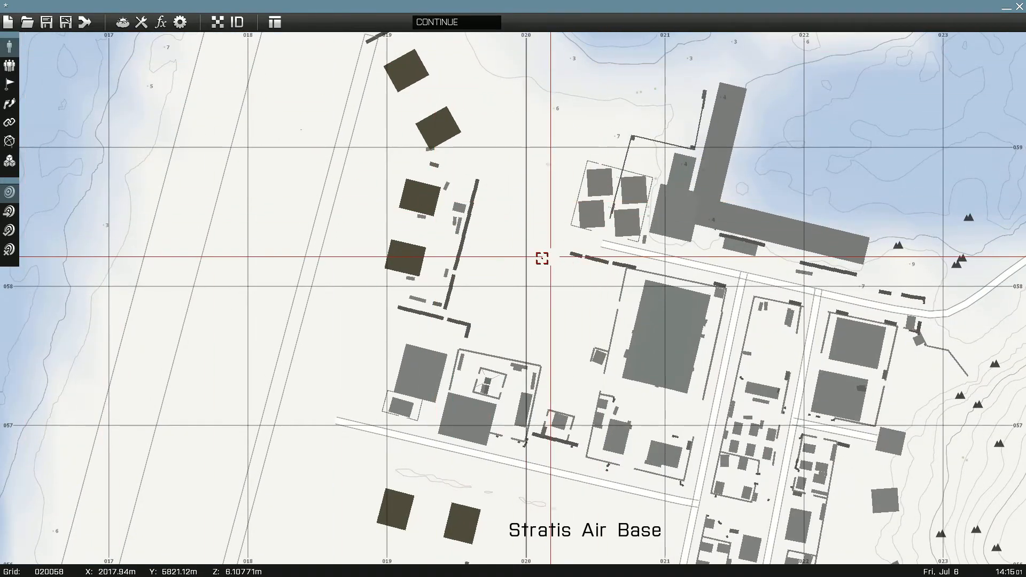
{"action": "double_click", "coordinate": [538, 260]}
{"action": "left_click", "coordinate": [422, 277]}
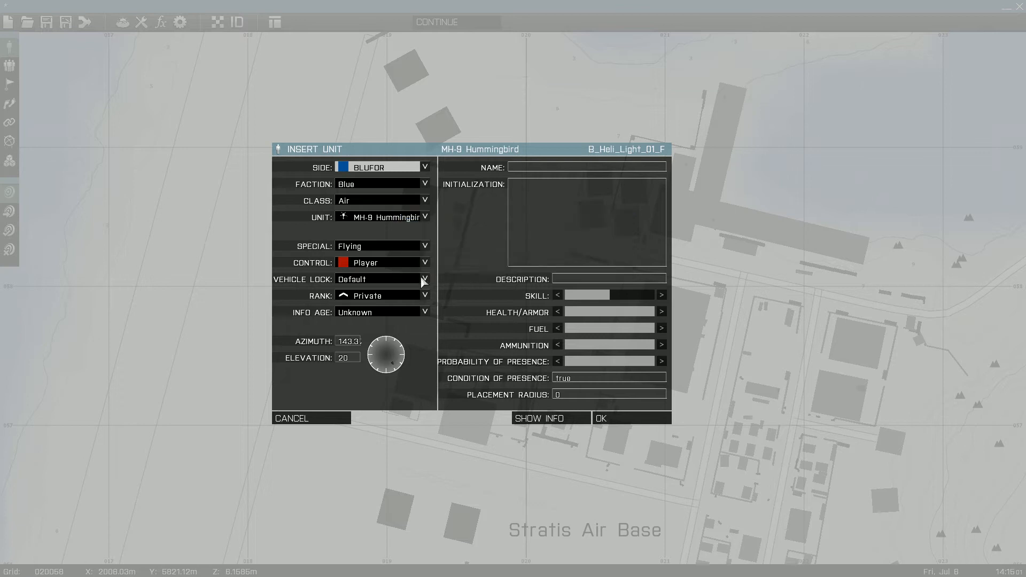
{"action": "left_click", "coordinate": [352, 203]}
{"action": "left_click", "coordinate": [345, 211]}
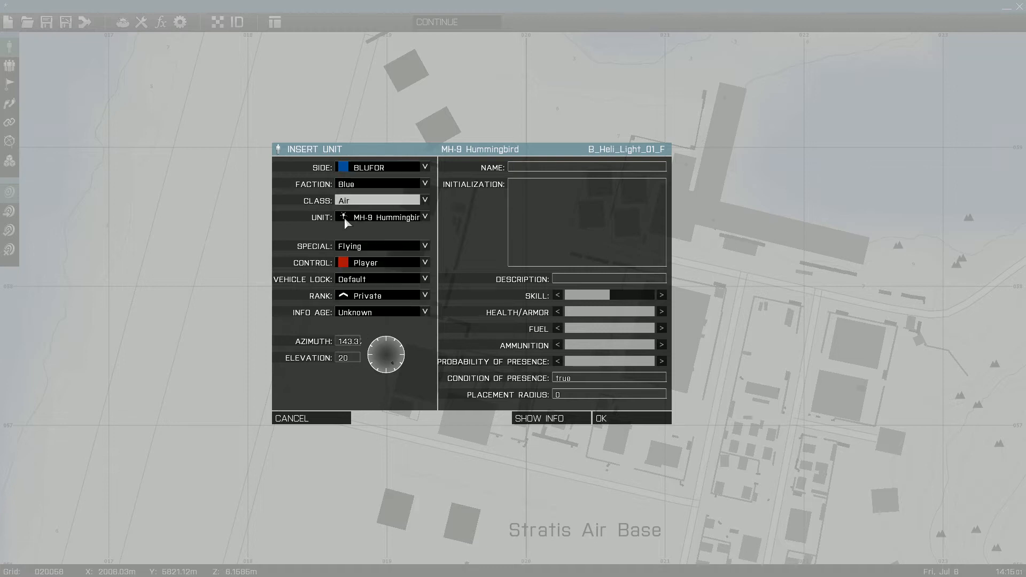
{"action": "left_click", "coordinate": [346, 219]}
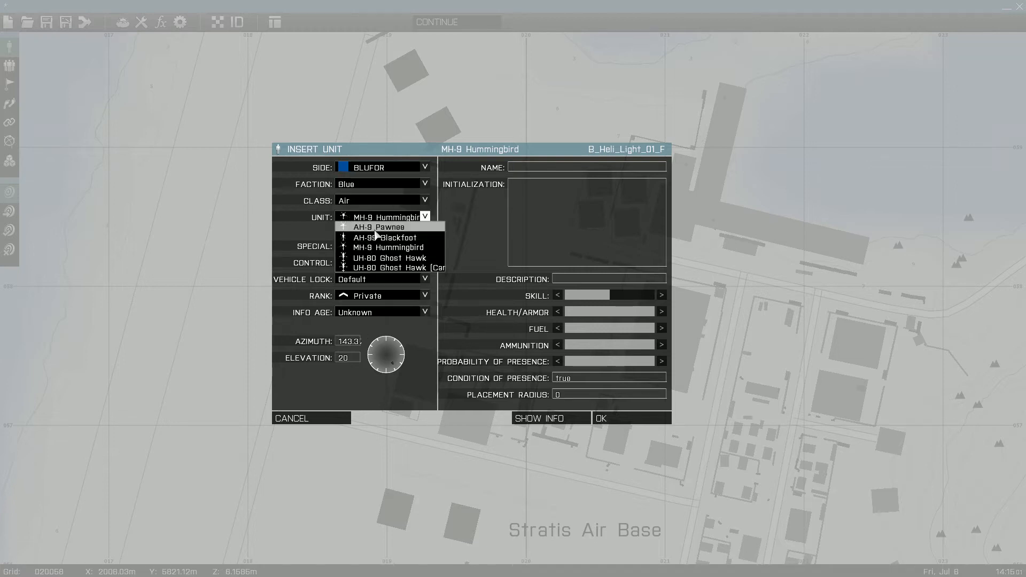
{"action": "left_click", "coordinate": [376, 231]}
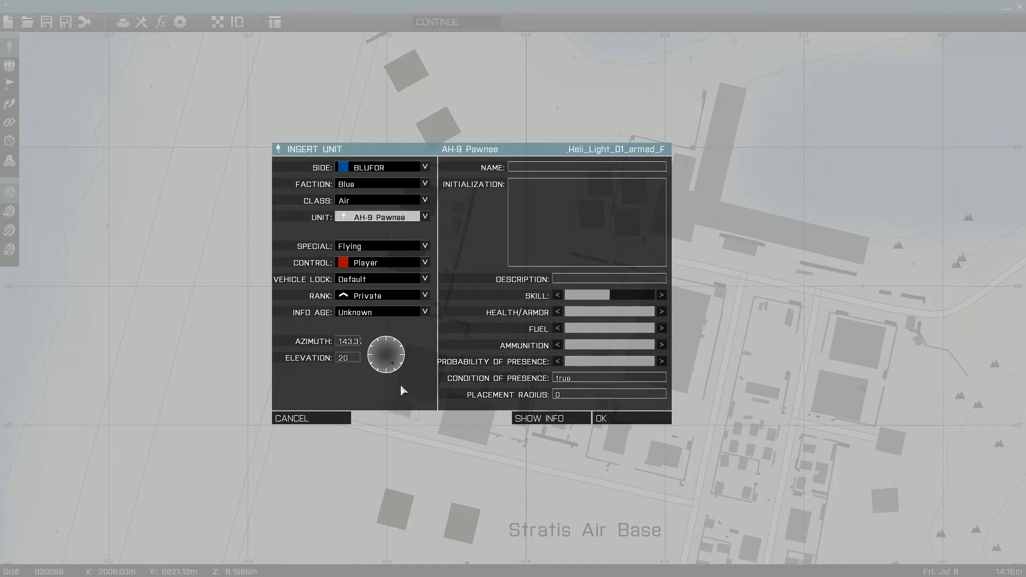
{"action": "left_click", "coordinate": [348, 359]}
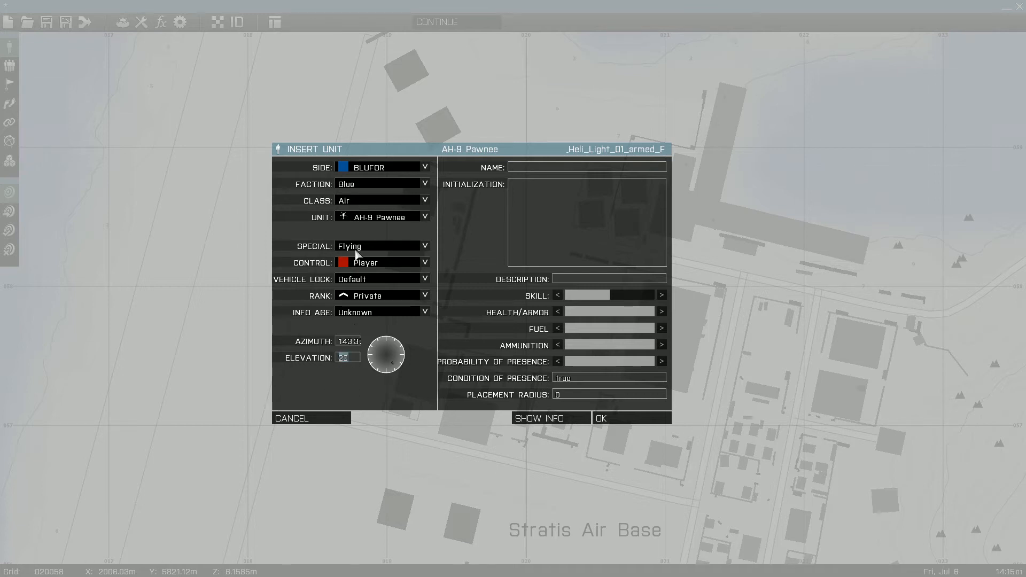
{"action": "left_click", "coordinate": [604, 419]}
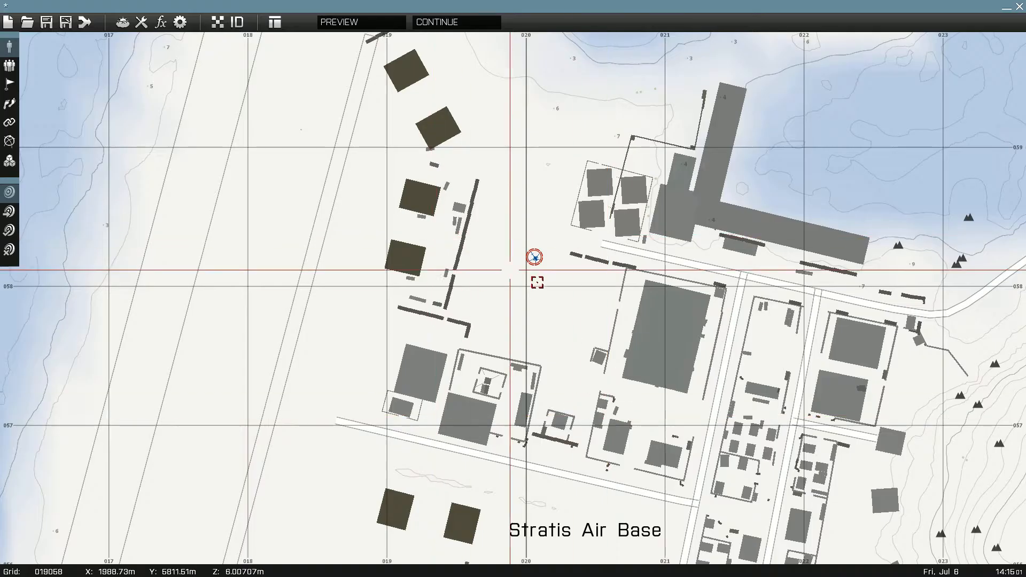
Move the AH-9 Pawnee from Stratis Air Base south along the west coast to the water just below Nisi Bay
{"action": "scroll", "coordinate": [725, 313], "scroll_direction": "down", "scroll_amount": 6}
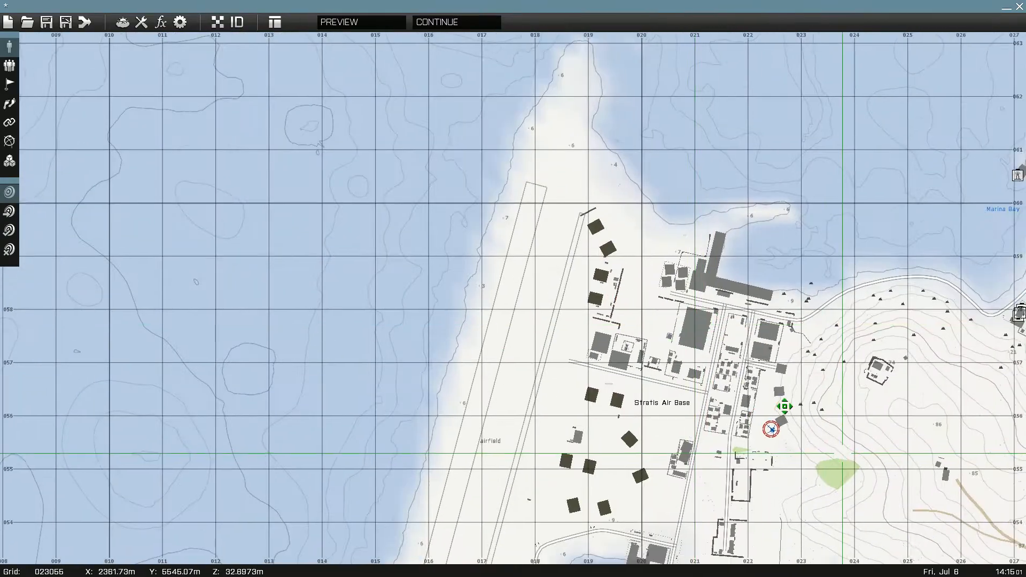
{"action": "mouse_move", "coordinate": [783, 406]}
{"action": "right_mouse_down"}
{"action": "mouse_move", "coordinate": [385, 343]}
{"action": "mouse_move", "coordinate": [473, 251]}
{"action": "right_mouse_up"}
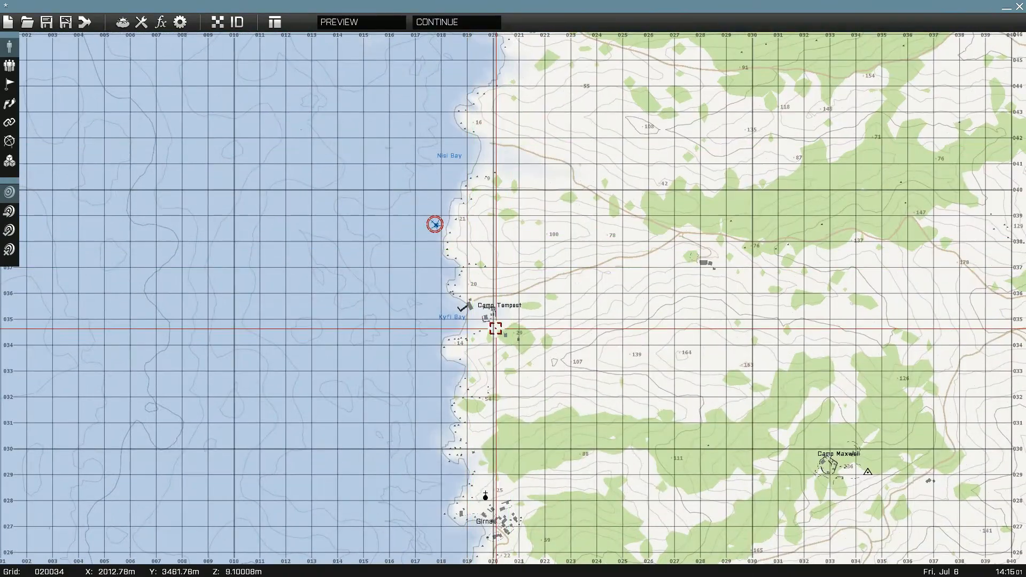
{"action": "scroll", "coordinate": [504, 323], "scroll_direction": "up", "scroll_amount": 5}
{"action": "left_click_drag", "start_coordinate": [551, 345], "coordinate": [362, 191]}
{"action": "scroll", "coordinate": [369, 191], "scroll_direction": "down", "scroll_amount": 3}
{"action": "right_click_drag", "start_coordinate": [368, 190], "coordinate": [394, 337]}
{"action": "scroll", "coordinate": [431, 320], "scroll_direction": "down", "scroll_amount": 4}
{"action": "right_click_drag", "start_coordinate": [471, 211], "coordinate": [461, 392]}
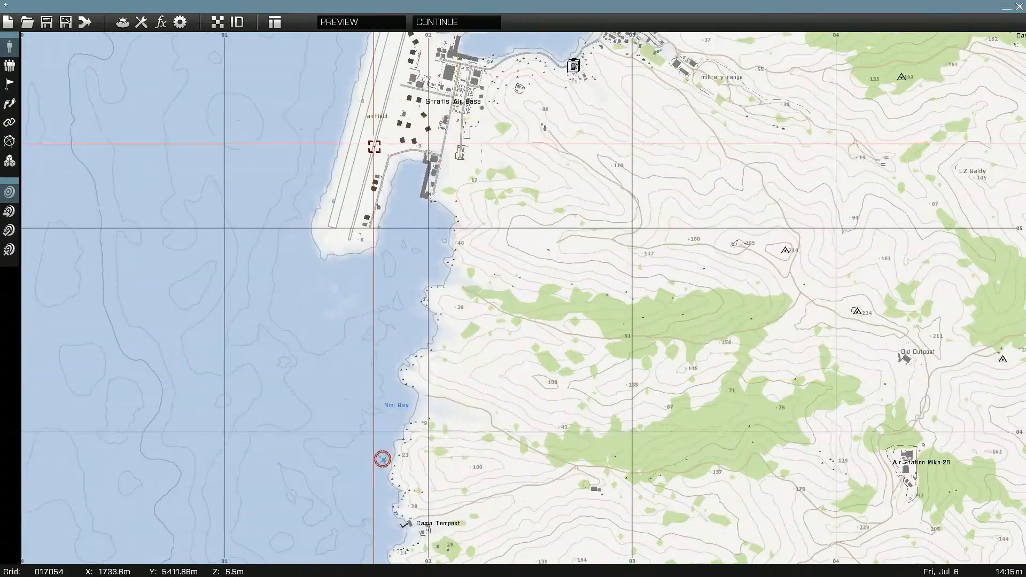
Move the AH-9 Pawnee farther south over the water, to the coast northwest of Camp Tempest
{"action": "right_click_drag", "start_coordinate": [394, 346], "coordinate": [410, 147]}
{"action": "scroll", "coordinate": [452, 265], "scroll_direction": "up", "scroll_amount": 4}
{"action": "right_click_drag", "start_coordinate": [423, 362], "coordinate": [447, 294]}
{"action": "scroll", "coordinate": [447, 292], "scroll_direction": "up", "scroll_amount": 4}
{"action": "right_click_drag", "start_coordinate": [455, 411], "coordinate": [415, 268]}
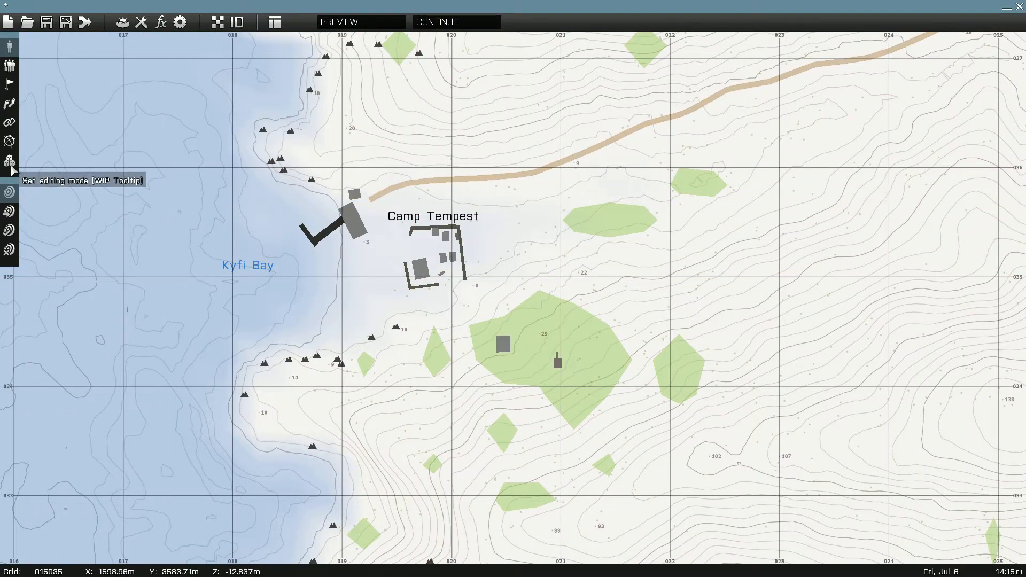
{"action": "right_click_drag", "start_coordinate": [238, 206], "coordinate": [238, 421]}
{"action": "left_click_drag", "start_coordinate": [206, 85], "coordinate": [204, 370]}
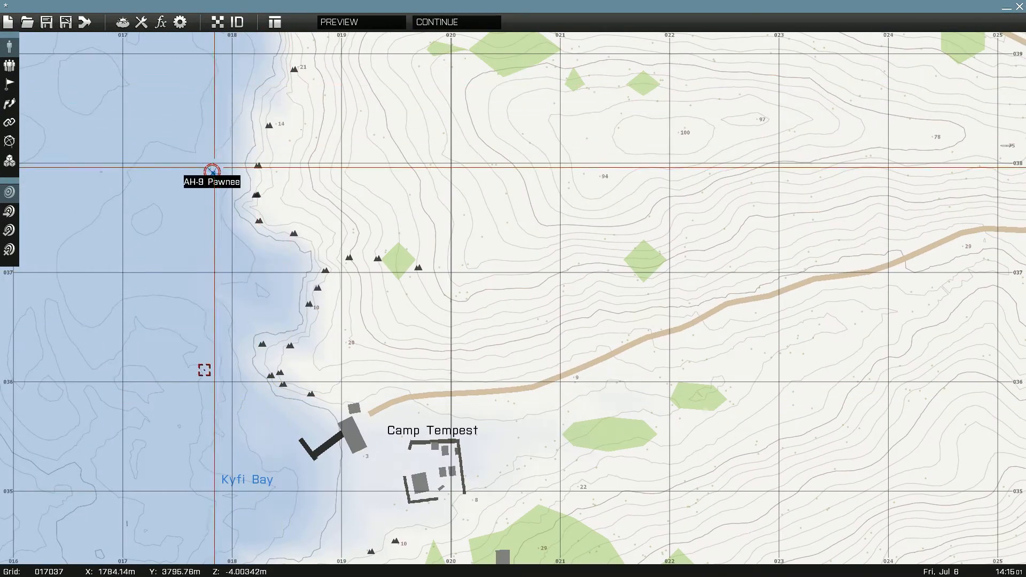
{"action": "right_click_drag", "start_coordinate": [214, 167], "coordinate": [207, 66]}
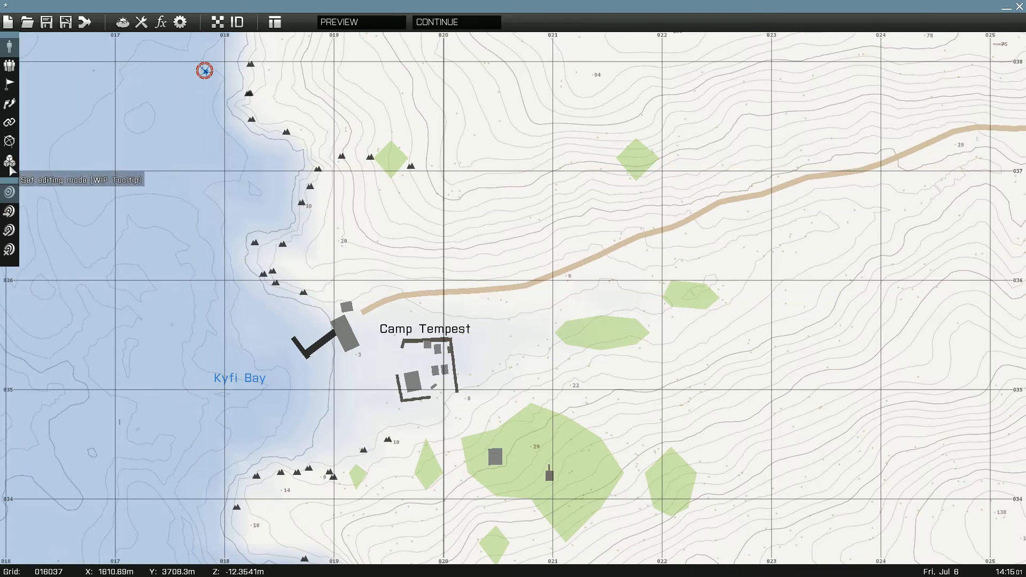
Start a new module at Camp Tempest and choose OPFOR Site from the Sites category
{"action": "left_click", "coordinate": [10, 167]}
{"action": "right_click_drag", "start_coordinate": [354, 345], "coordinate": [322, 254]}
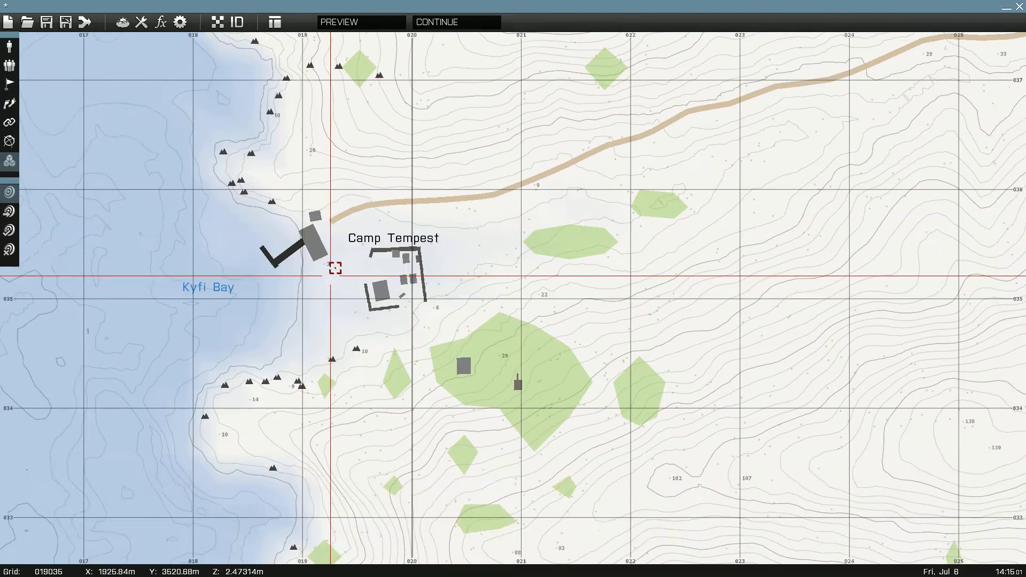
{"action": "scroll", "coordinate": [342, 256], "scroll_direction": "up", "scroll_amount": 2}
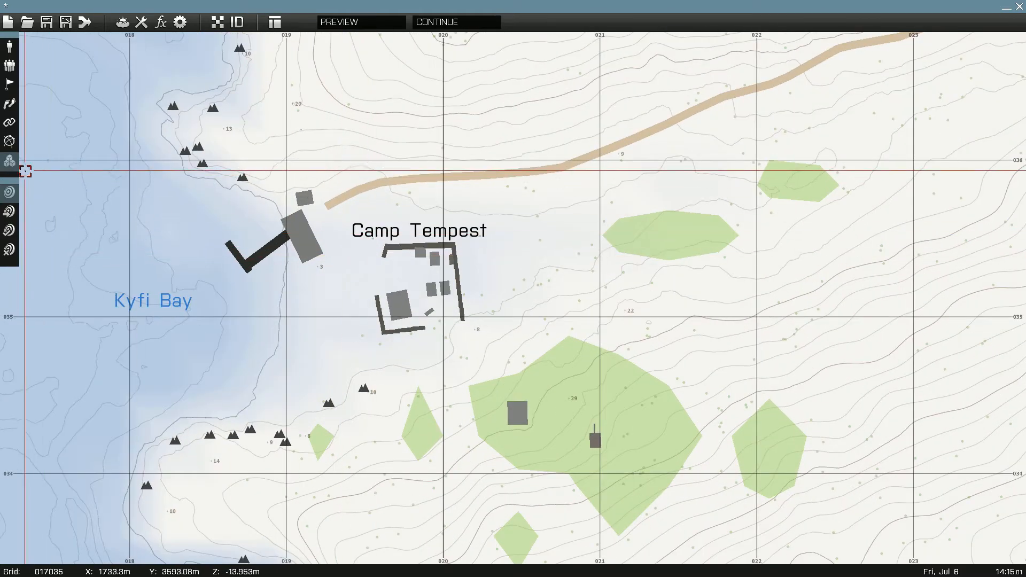
{"action": "double_click", "coordinate": [369, 211]}
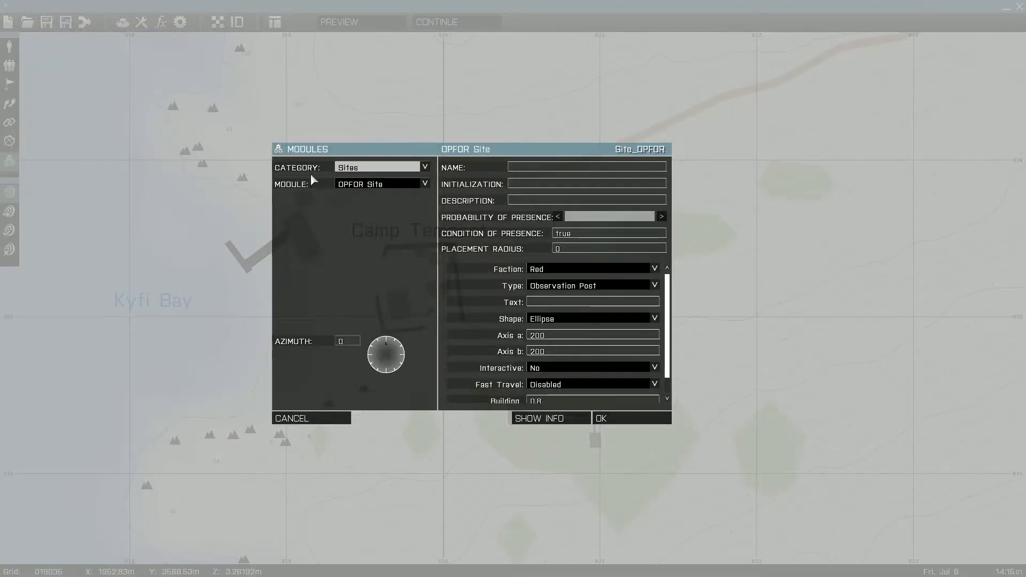
{"action": "left_click", "coordinate": [362, 172]}
{"action": "left_click", "coordinate": [348, 178]}
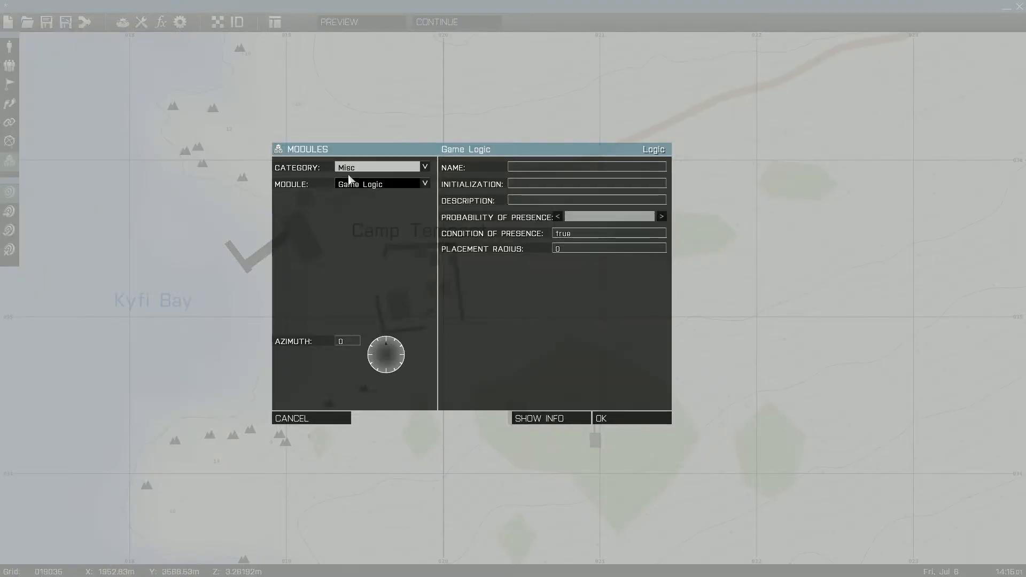
{"action": "left_click", "coordinate": [358, 173]}
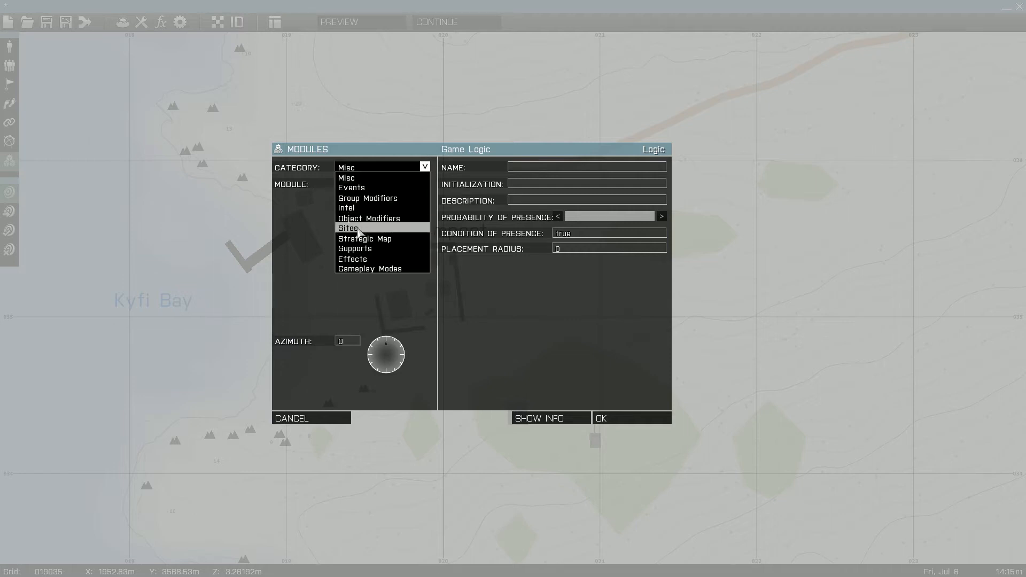
{"action": "left_click", "coordinate": [346, 230]}
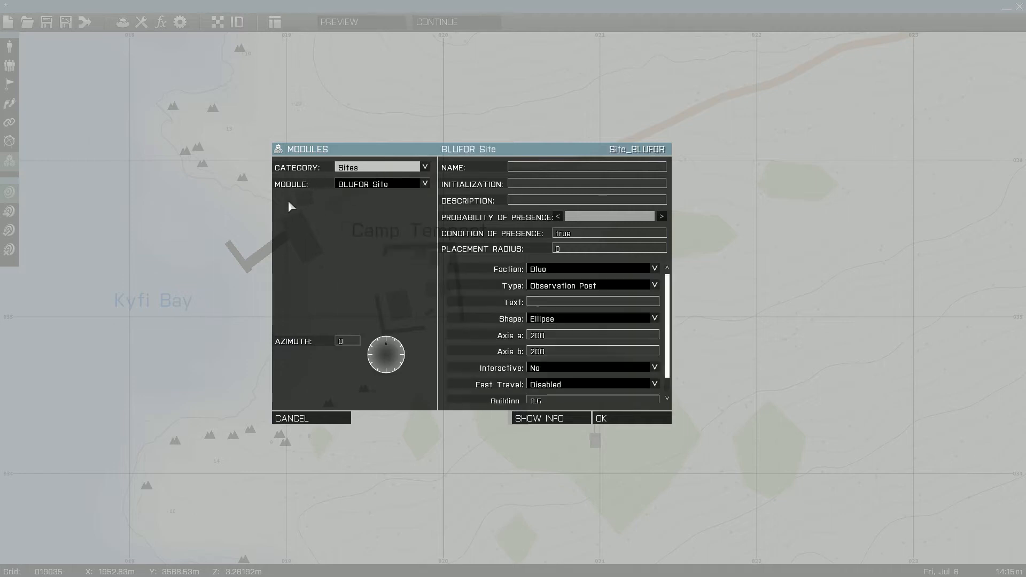
{"action": "left_click", "coordinate": [355, 185]}
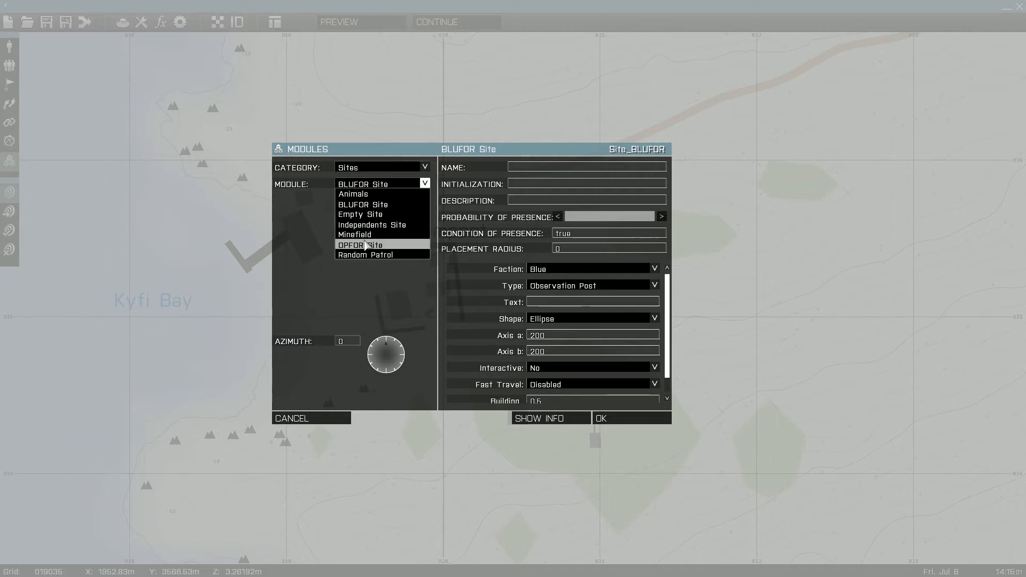
{"action": "left_click", "coordinate": [366, 245]}
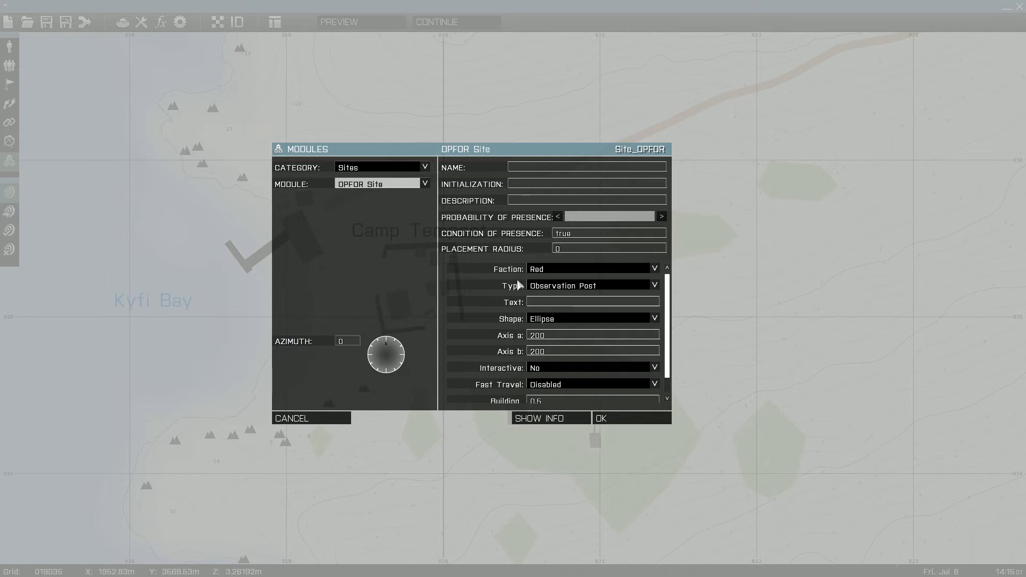
Set the OPFOR site's faction to Red and its type to Observation Post, and place it inside Camp Tempest
{"action": "left_click", "coordinate": [538, 270]}
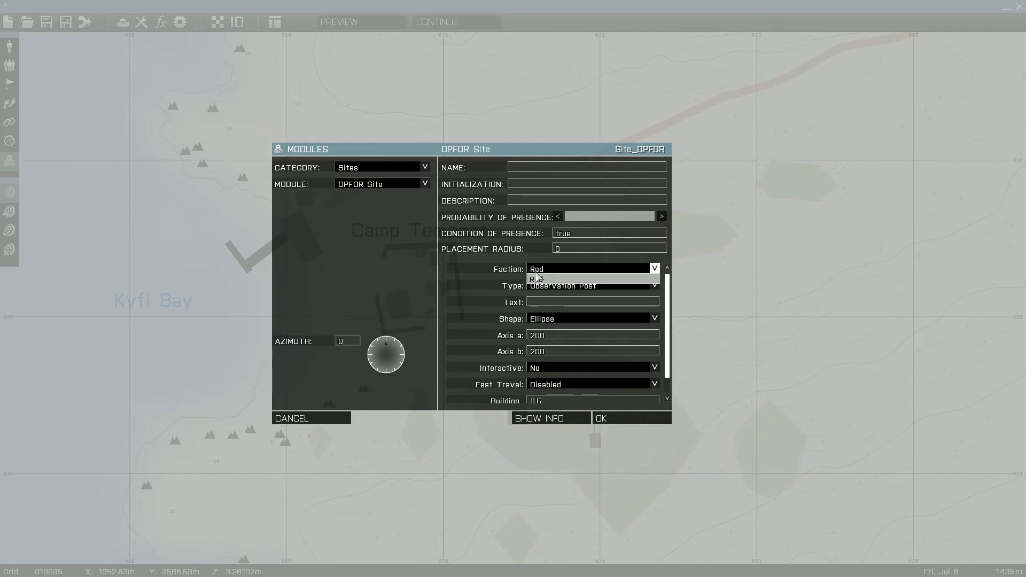
{"action": "left_click", "coordinate": [543, 280]}
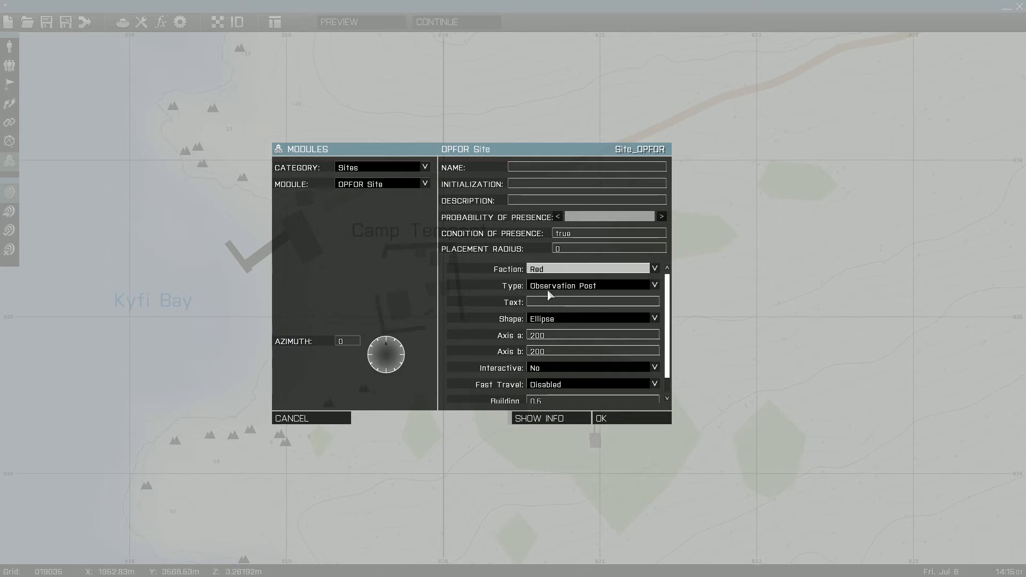
{"action": "left_click", "coordinate": [571, 287]}
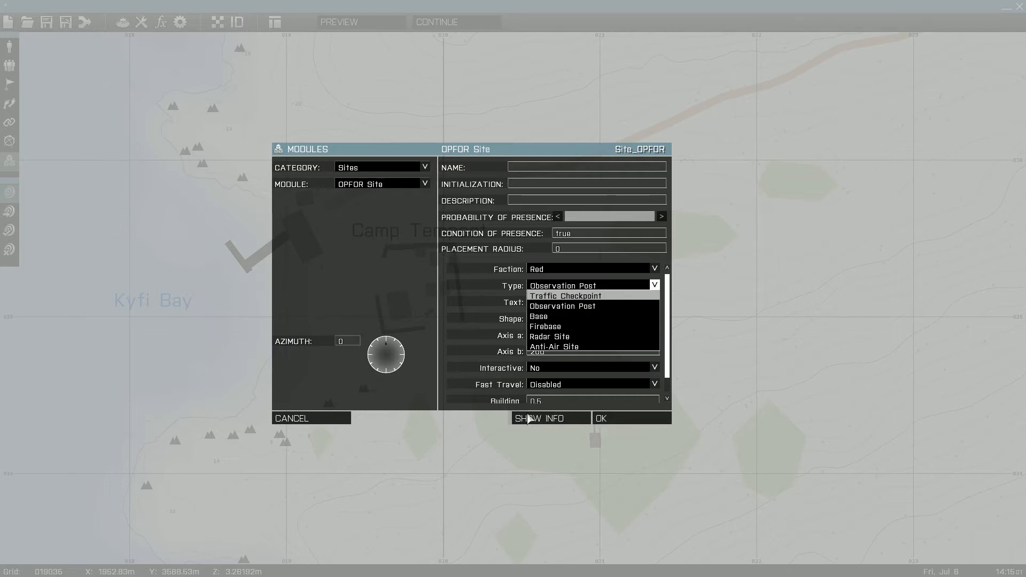
{"action": "left_click", "coordinate": [539, 289]}
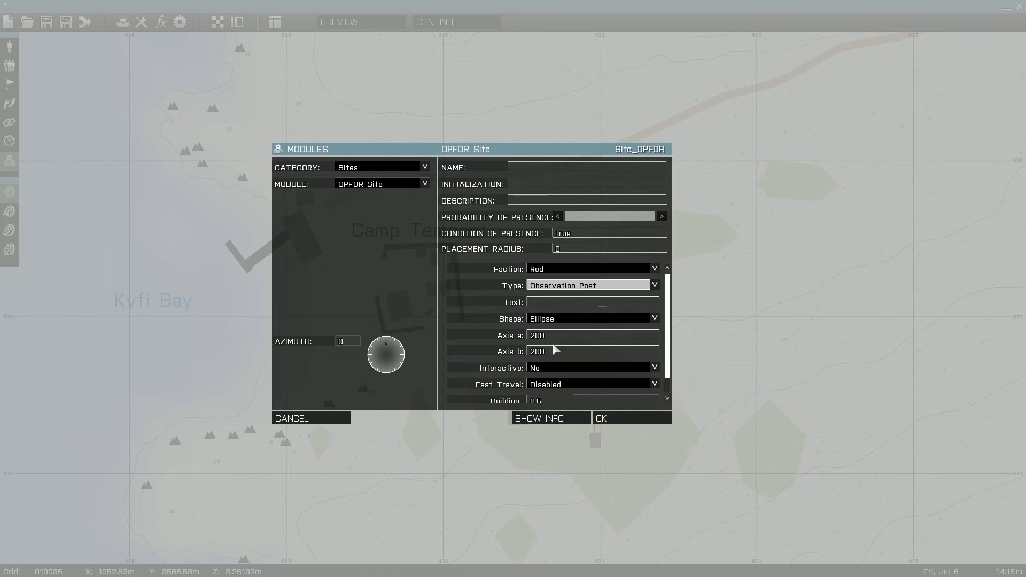
{"action": "scroll", "coordinate": [668, 311], "scroll_direction": "down", "scroll_amount": 1}
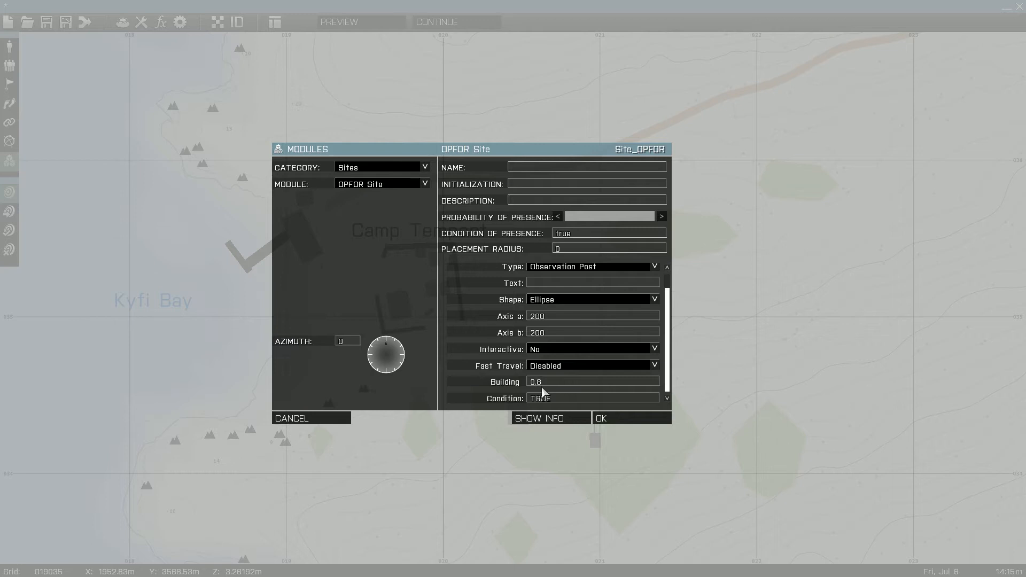
{"action": "left_click", "coordinate": [601, 419]}
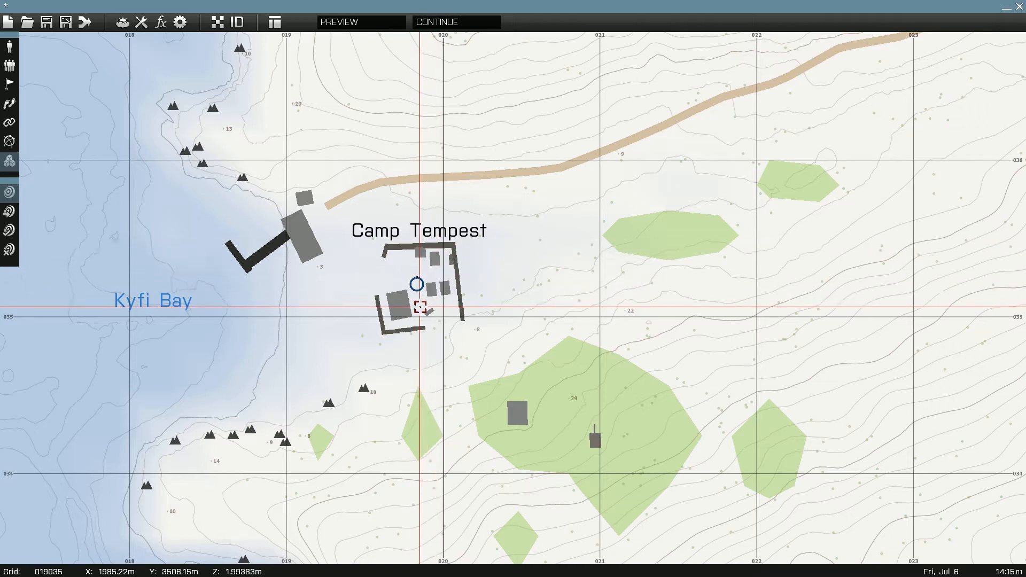
Reopen the OPFOR site's settings at Camp Tempest, examine the available Sites modules, and close them without changes
{"action": "scroll", "coordinate": [420, 307], "scroll_direction": "up", "scroll_amount": 4}
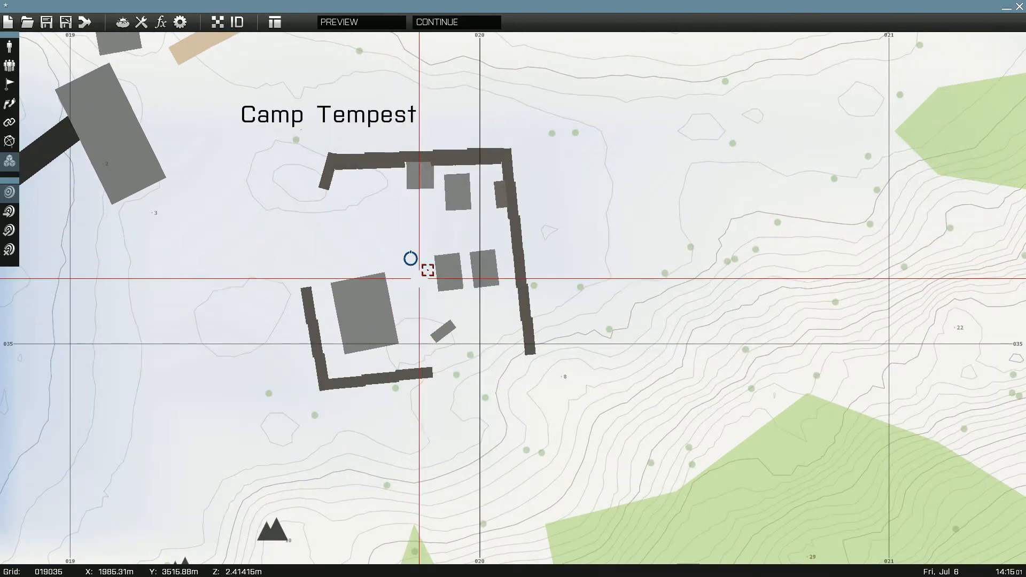
{"action": "right_click_drag", "start_coordinate": [420, 277], "coordinate": [469, 316]}
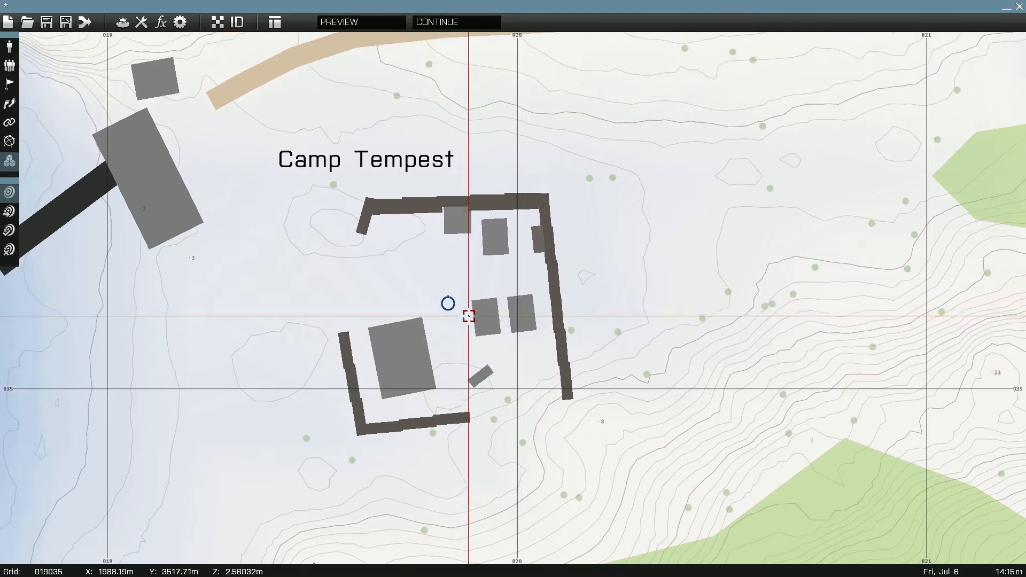
{"action": "scroll", "coordinate": [469, 316], "scroll_direction": "down", "scroll_amount": 3}
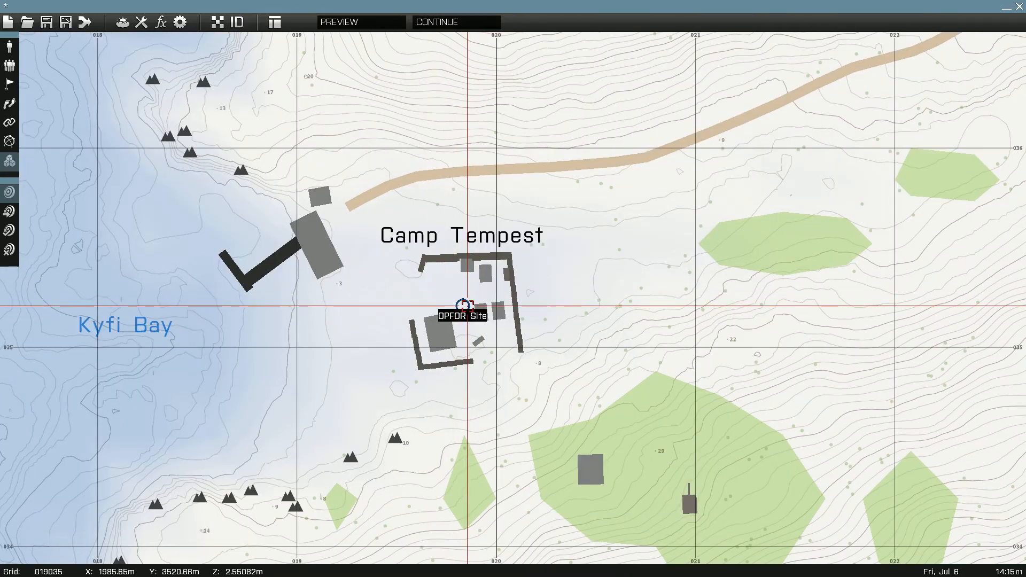
{"action": "double_click", "coordinate": [465, 306]}
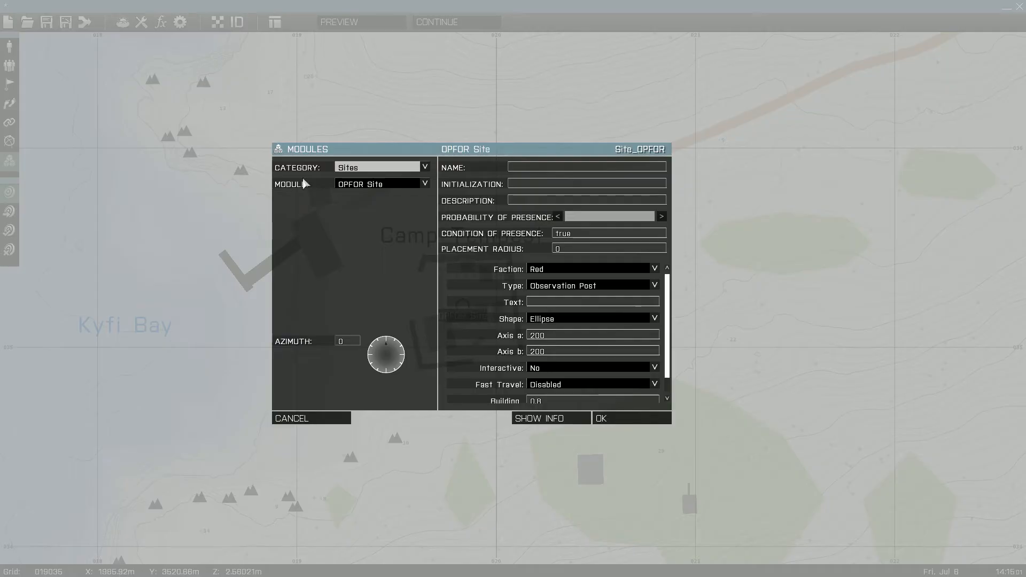
{"action": "left_click", "coordinate": [344, 184]}
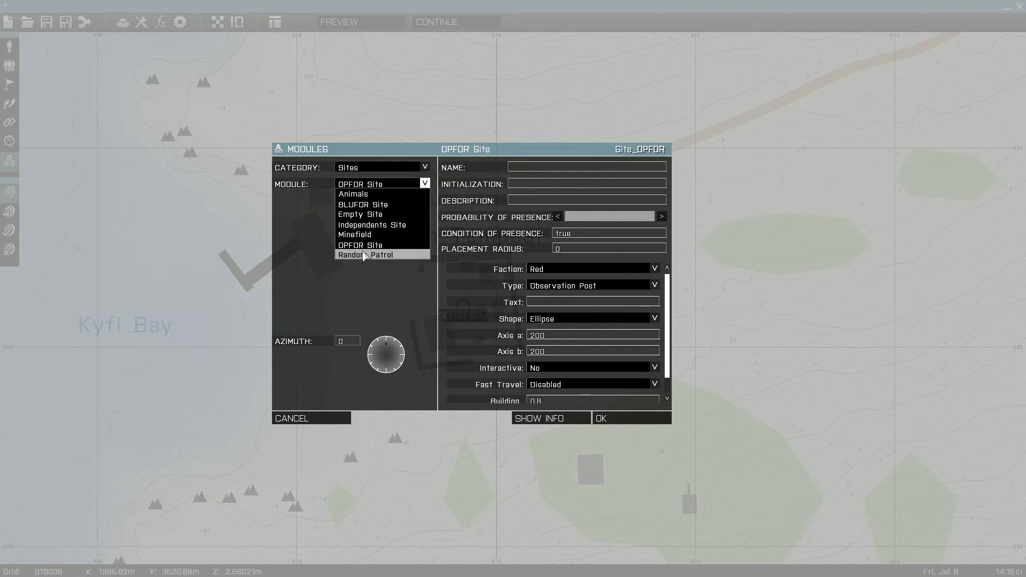
{"action": "left_click", "coordinate": [369, 183]}
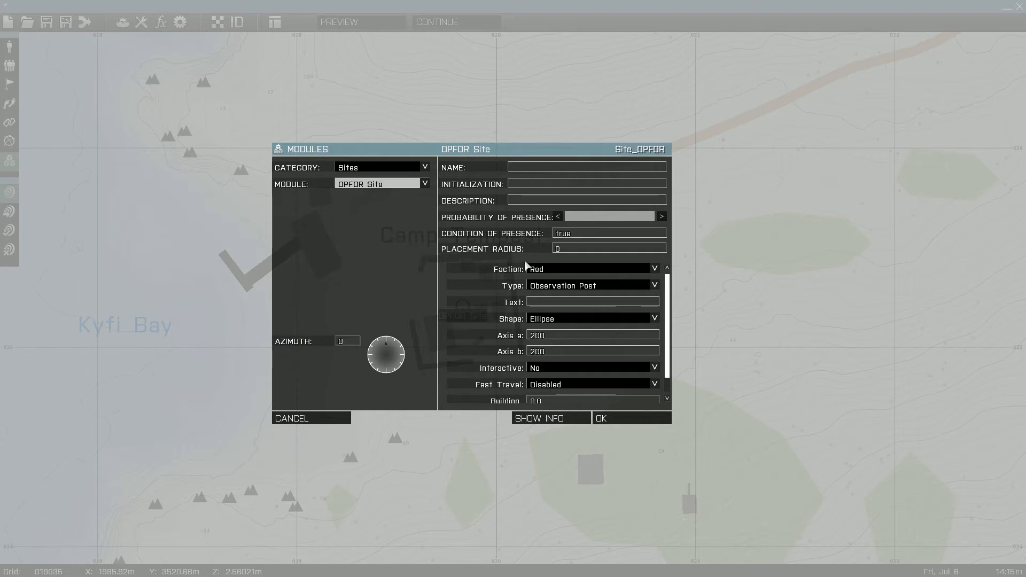
{"action": "left_click", "coordinate": [326, 423]}
{"action": "scroll", "coordinate": [460, 306], "scroll_direction": "down", "scroll_amount": 2}
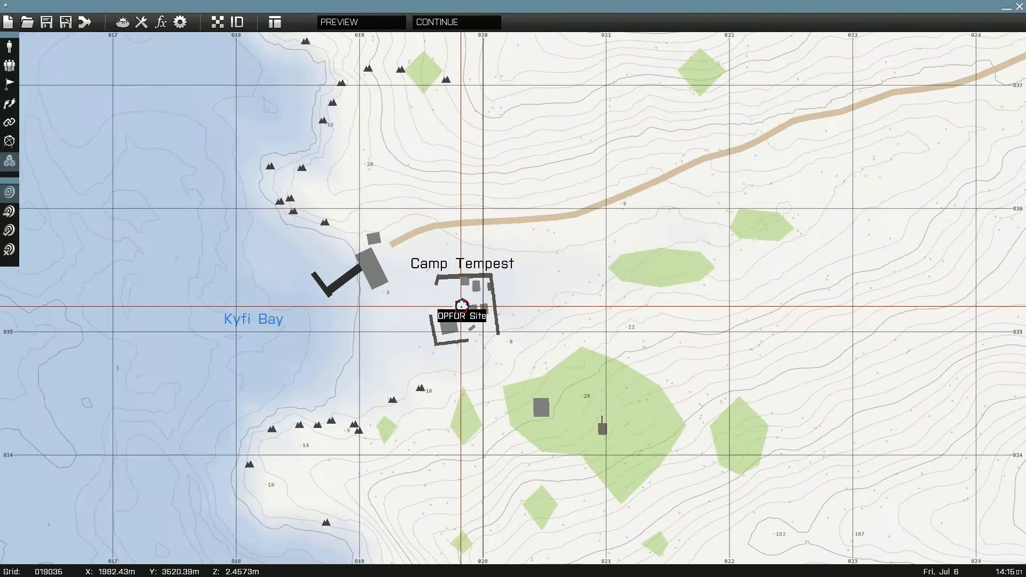
{"action": "scroll", "coordinate": [460, 307], "scroll_direction": "up", "scroll_amount": 3}
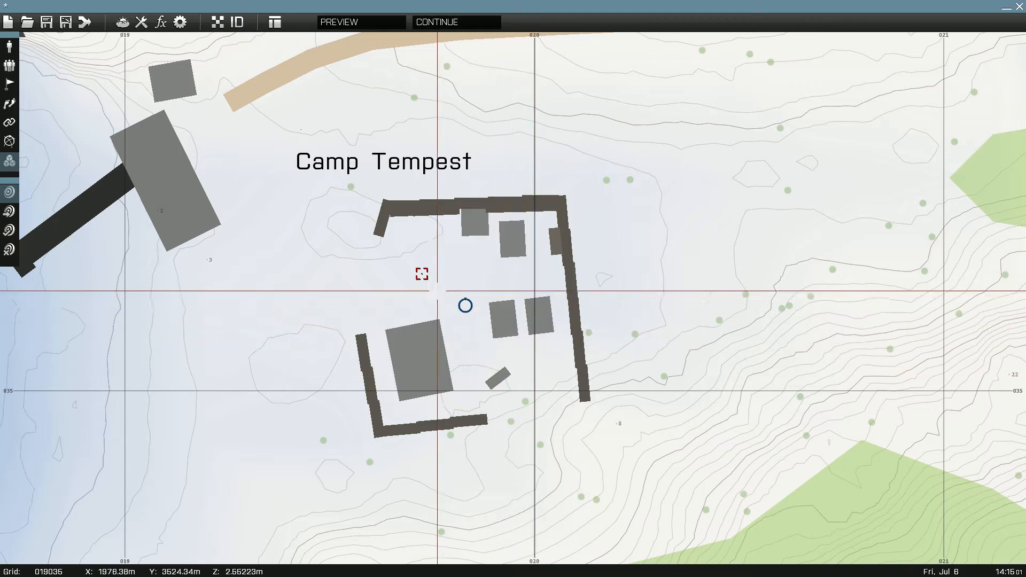
Examine the Stratis map from Camp Tempest past Camp Maxwell and Air Station Mike-26 to Kamino Firing Range, Agia Marina and Stratis Air Base
{"action": "scroll", "coordinate": [437, 291], "scroll_direction": "down", "scroll_amount": 6}
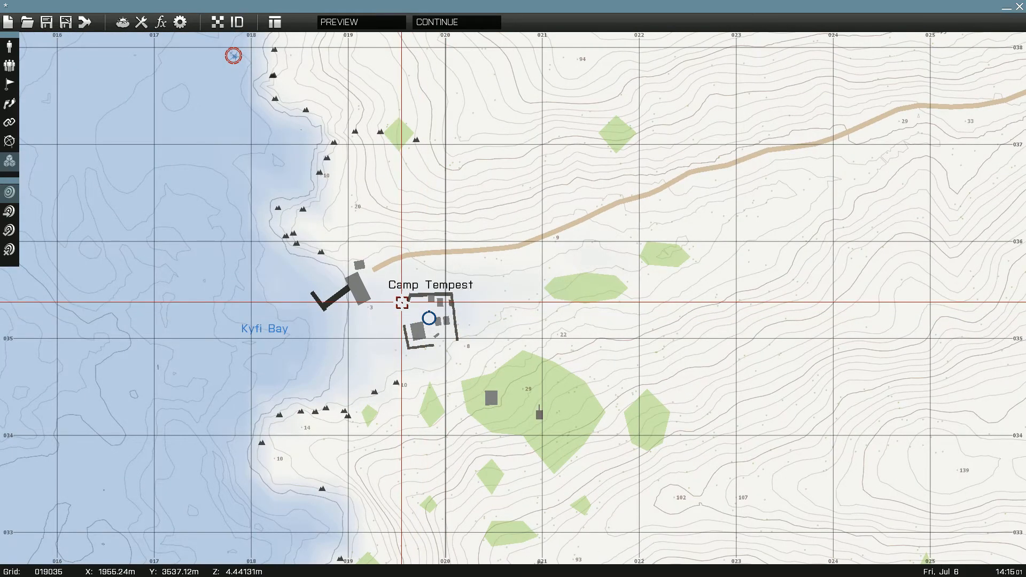
{"action": "scroll", "coordinate": [402, 303], "scroll_direction": "down", "scroll_amount": 5}
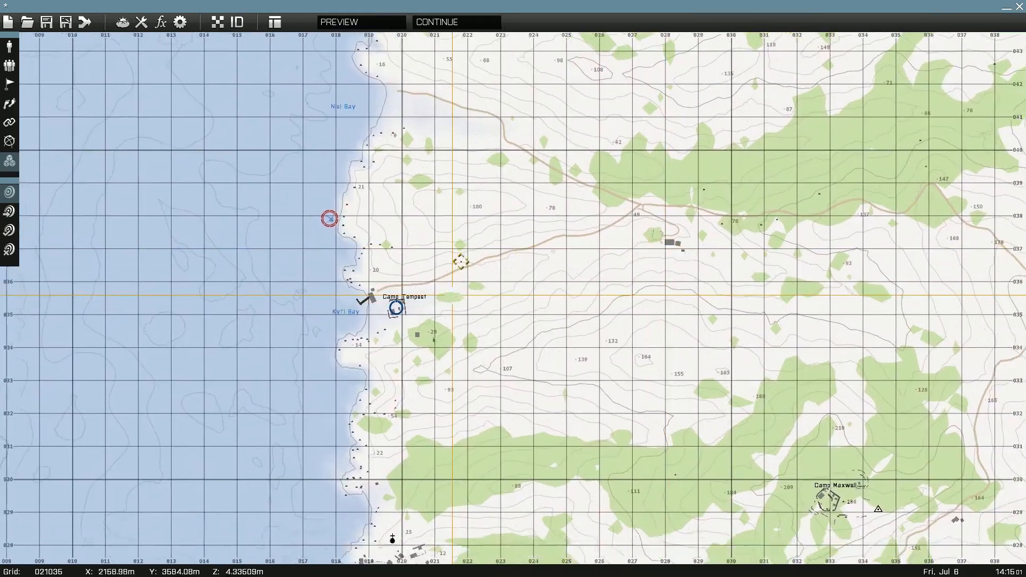
{"action": "scroll", "coordinate": [452, 296], "scroll_direction": "down", "scroll_amount": 3}
{"action": "scroll", "coordinate": [436, 305], "scroll_direction": "up", "scroll_amount": 6}
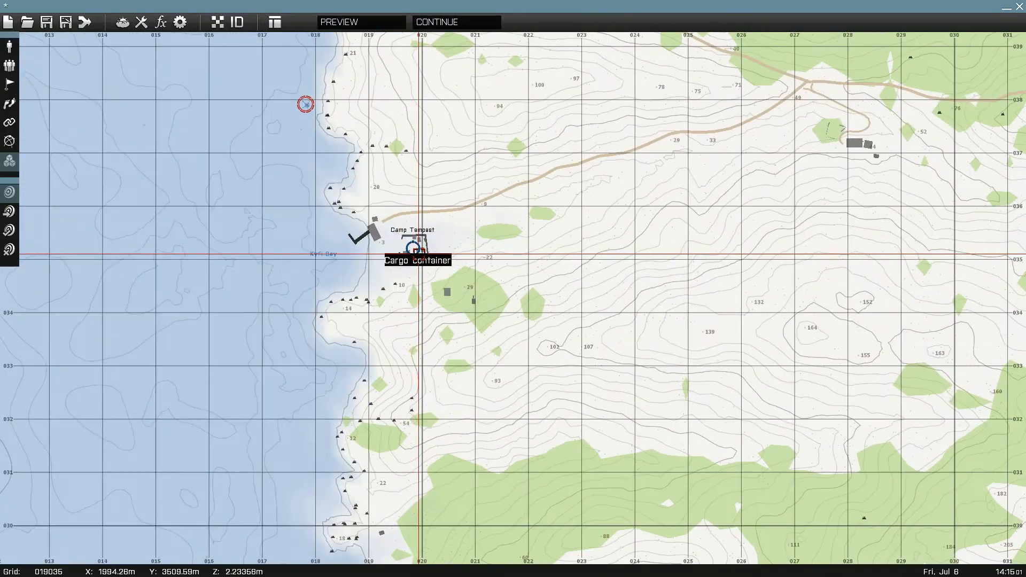
{"action": "scroll", "coordinate": [419, 254], "scroll_direction": "down", "scroll_amount": 4}
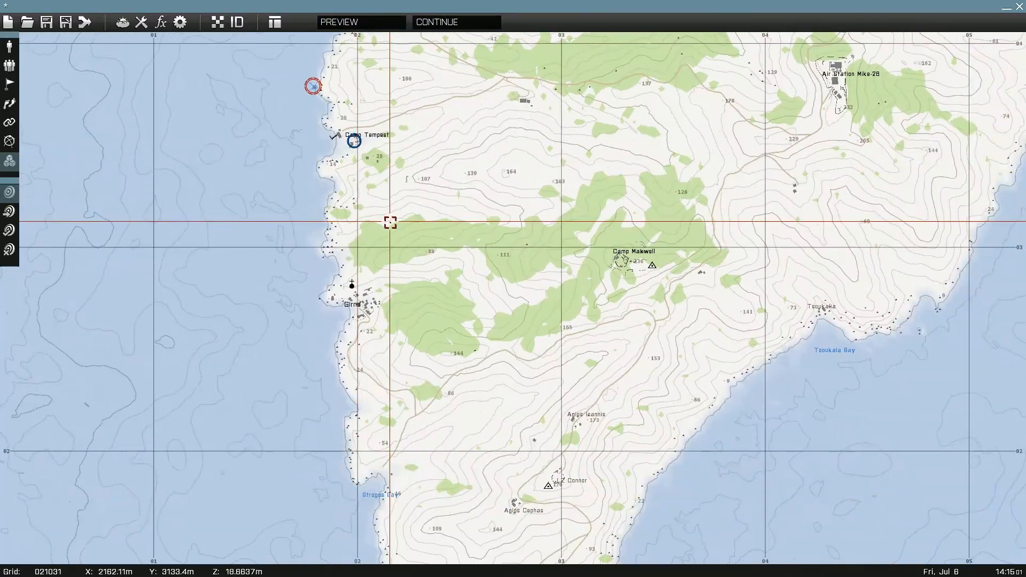
{"action": "right_click_drag", "start_coordinate": [355, 142], "coordinate": [364, 230]}
{"action": "scroll", "coordinate": [365, 230], "scroll_direction": "up", "scroll_amount": 3}
{"action": "right_click_drag", "start_coordinate": [837, 232], "coordinate": [354, 242]}
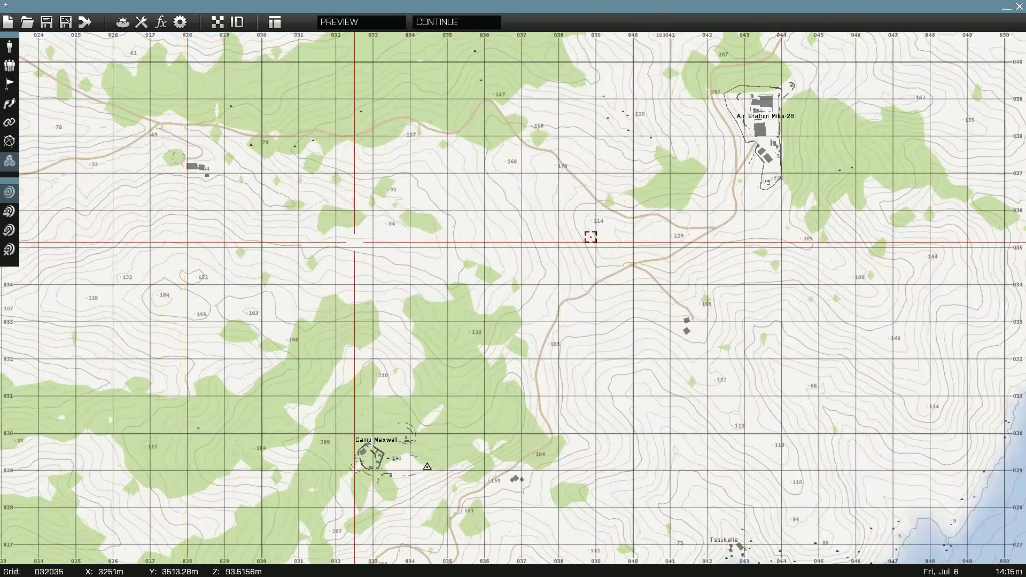
{"action": "right_click_drag", "start_coordinate": [695, 174], "coordinate": [464, 362]}
{"action": "scroll", "coordinate": [577, 291], "scroll_direction": "down", "scroll_amount": 3}
{"action": "right_click_drag", "start_coordinate": [591, 246], "coordinate": [396, 522]}
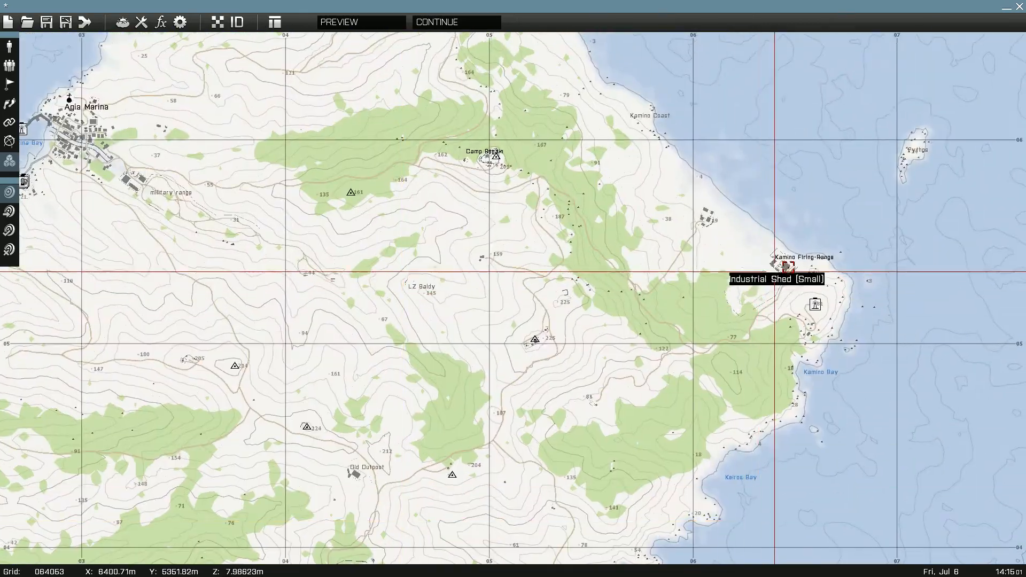
{"action": "right_click_drag", "start_coordinate": [451, 236], "coordinate": [952, 275]}
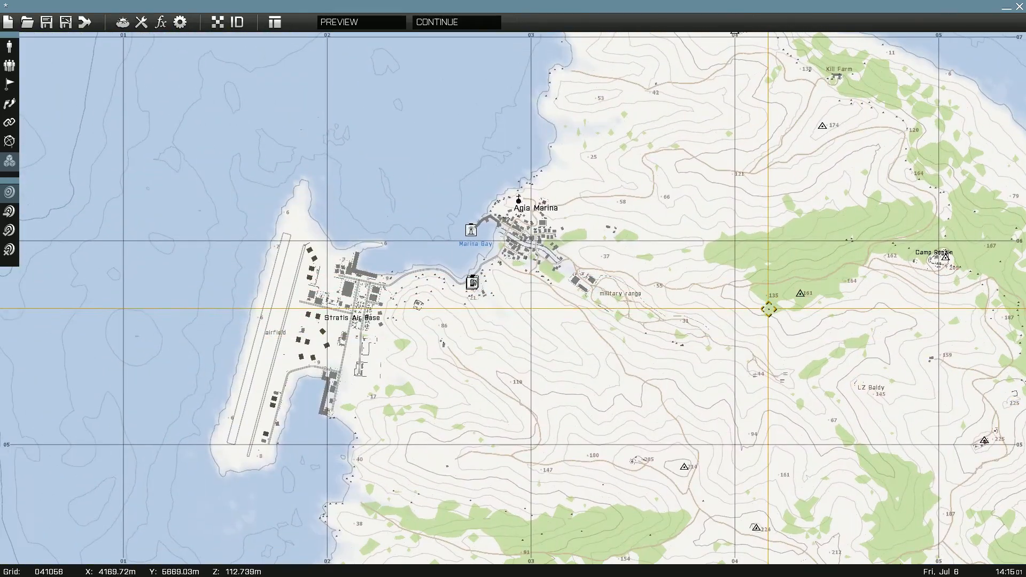
{"action": "right_click_drag", "start_coordinate": [325, 318], "coordinate": [472, 273]}
{"action": "scroll", "coordinate": [472, 273], "scroll_direction": "up", "scroll_amount": 3}
{"action": "scroll", "coordinate": [483, 284], "scroll_direction": "down", "scroll_amount": 6}
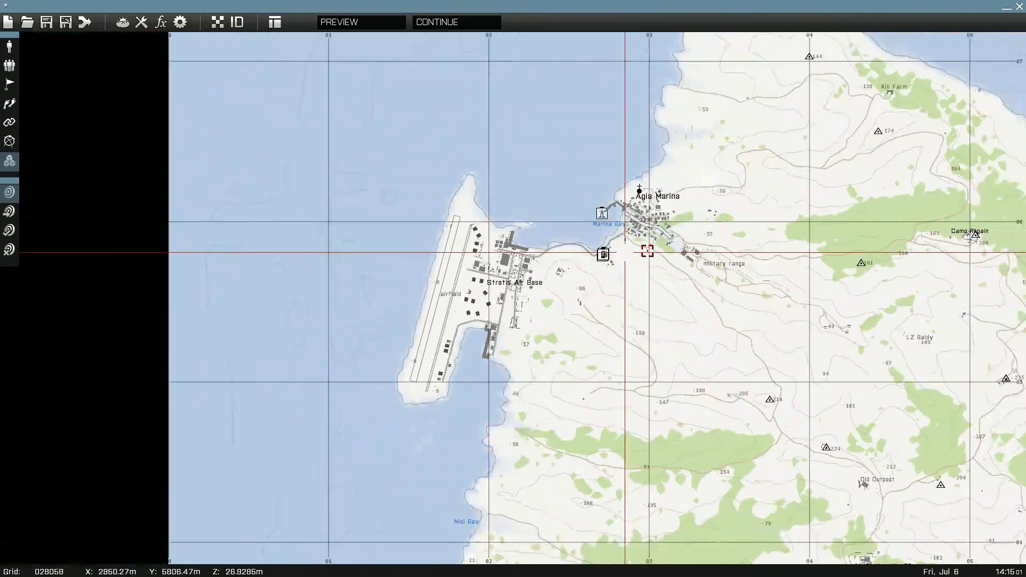
Examine southern Stratis from Girna down to Jay Cove, and return to the OPFOR site at Camp Tempest
{"action": "right_click_drag", "start_coordinate": [690, 235], "coordinate": [442, 157]}
{"action": "scroll", "coordinate": [553, 452], "scroll_direction": "up", "scroll_amount": 3}
{"action": "right_click_drag", "start_coordinate": [552, 452], "coordinate": [648, 156]}
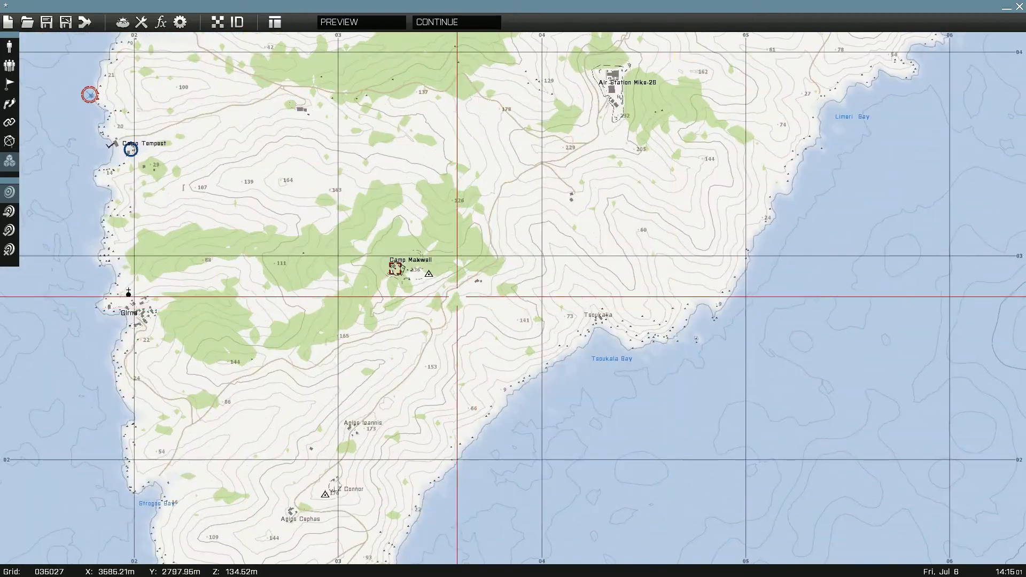
{"action": "scroll", "coordinate": [395, 269], "scroll_direction": "up", "scroll_amount": 3}
{"action": "scroll", "coordinate": [399, 393], "scroll_direction": "down", "scroll_amount": 2}
{"action": "right_click_drag", "start_coordinate": [399, 393], "coordinate": [536, 123]}
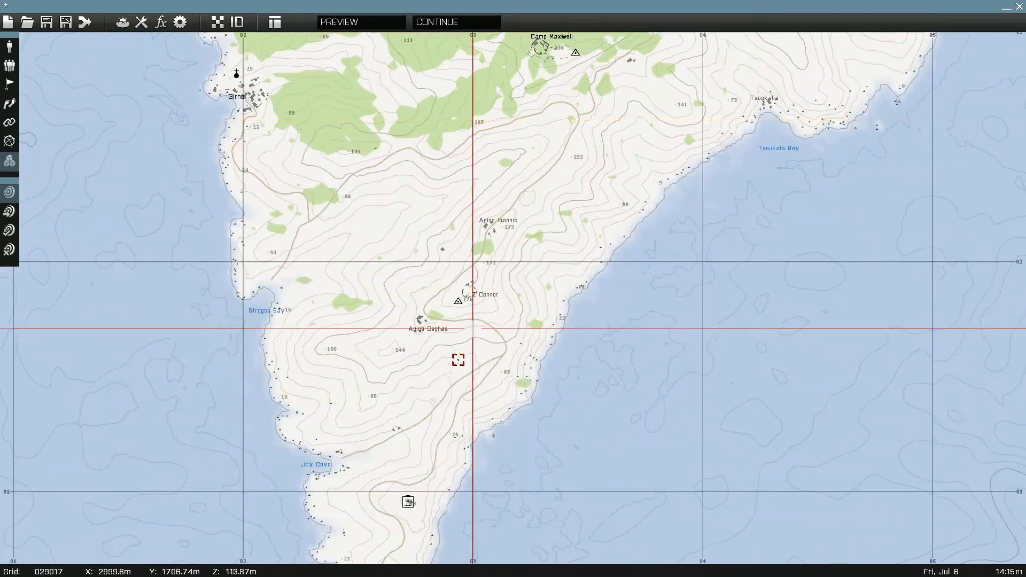
{"action": "scroll", "coordinate": [470, 294], "scroll_direction": "up", "scroll_amount": 3}
{"action": "scroll", "coordinate": [458, 294], "scroll_direction": "down", "scroll_amount": 2}
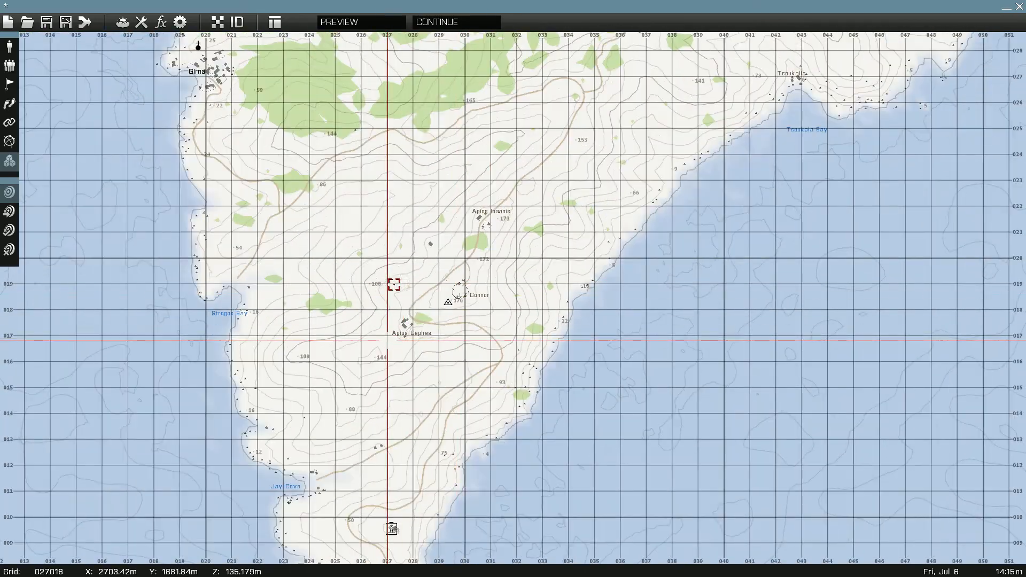
{"action": "right_click_drag", "start_coordinate": [387, 238], "coordinate": [363, 468]}
{"action": "right_click_drag", "start_coordinate": [342, 288], "coordinate": [353, 373]}
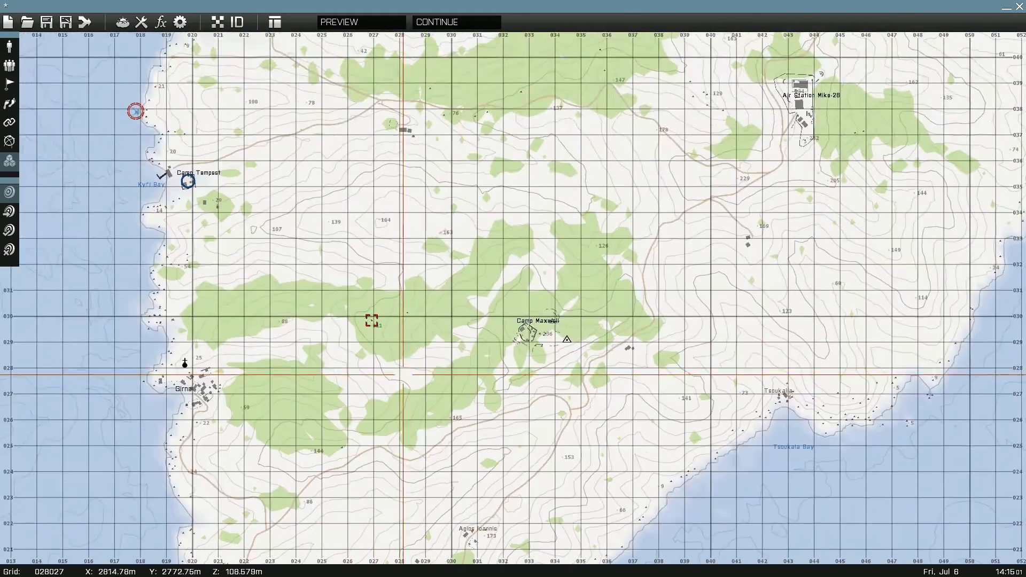
{"action": "right_click_drag", "start_coordinate": [305, 262], "coordinate": [408, 326]}
{"action": "scroll", "coordinate": [273, 275], "scroll_direction": "up", "scroll_amount": 5}
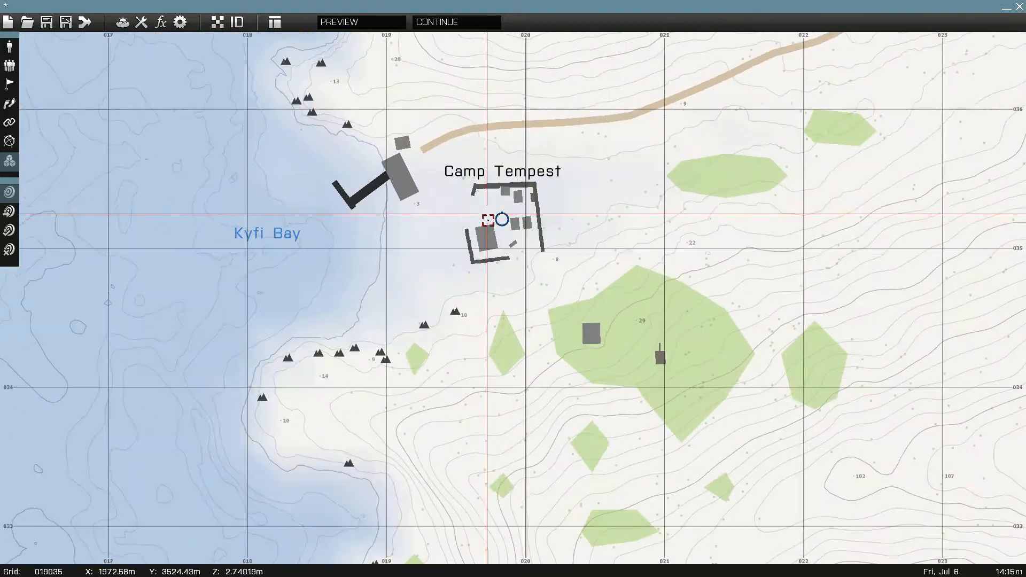
{"action": "right_click_drag", "start_coordinate": [486, 206], "coordinate": [504, 276]}
{"action": "scroll", "coordinate": [621, 323], "scroll_direction": "down", "scroll_amount": 3}
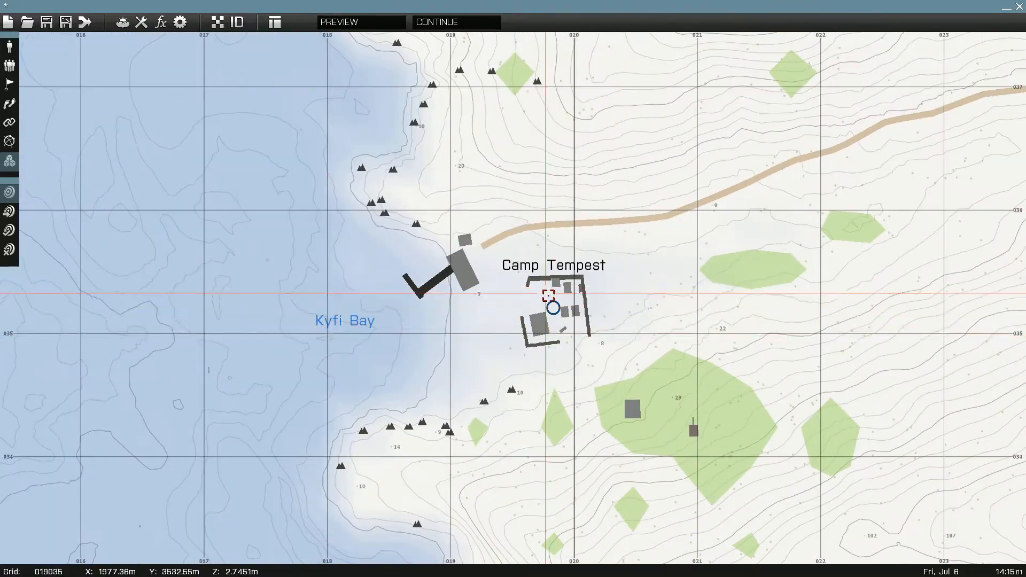
{"action": "scroll", "coordinate": [553, 306], "scroll_direction": "up", "scroll_amount": 4}
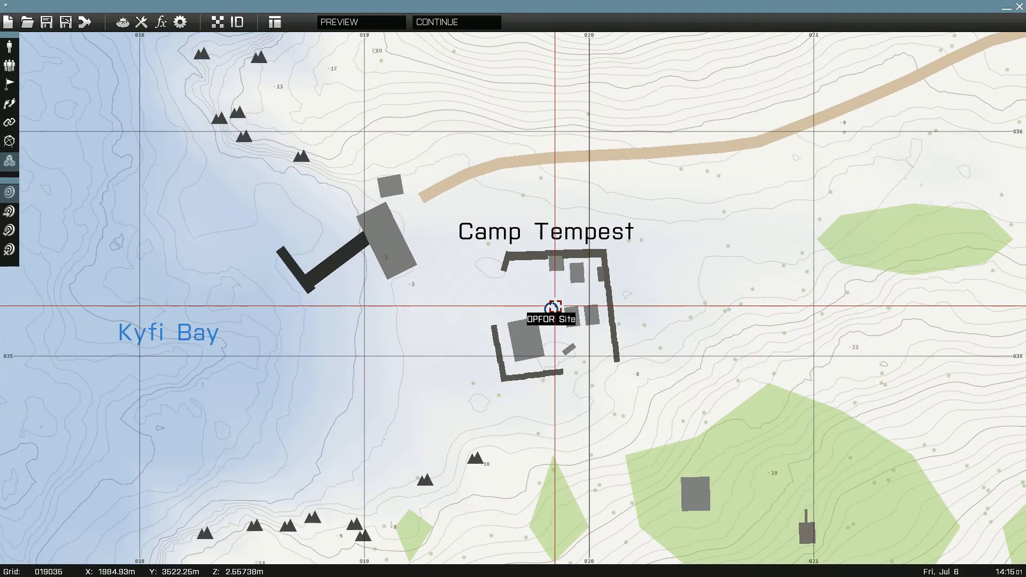
Look once more through the OPFOR site's module options in the Sites category and cancel without changes
{"action": "double_click", "coordinate": [553, 308]}
{"action": "left_click", "coordinate": [366, 185]}
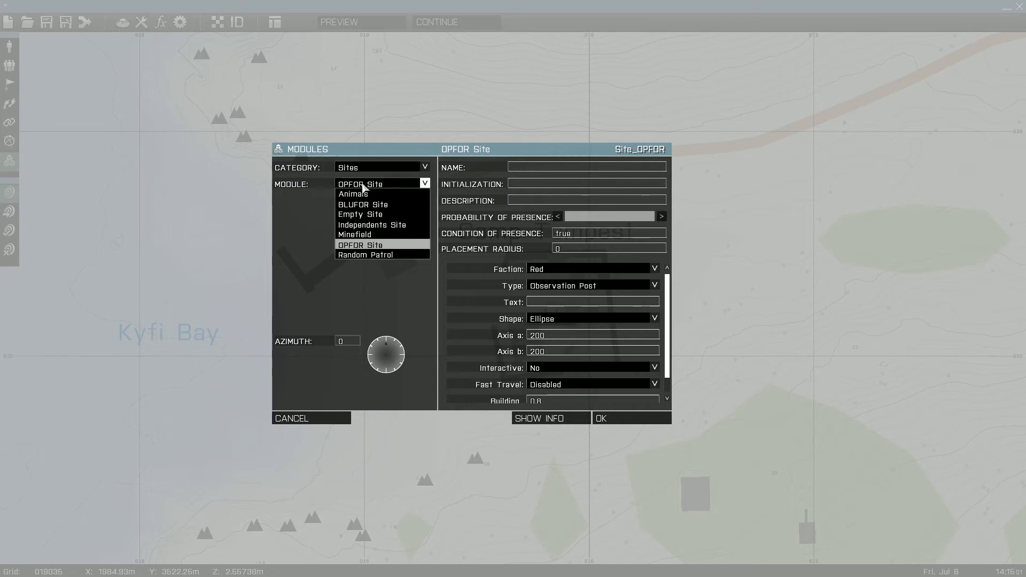
{"action": "left_click", "coordinate": [332, 419]}
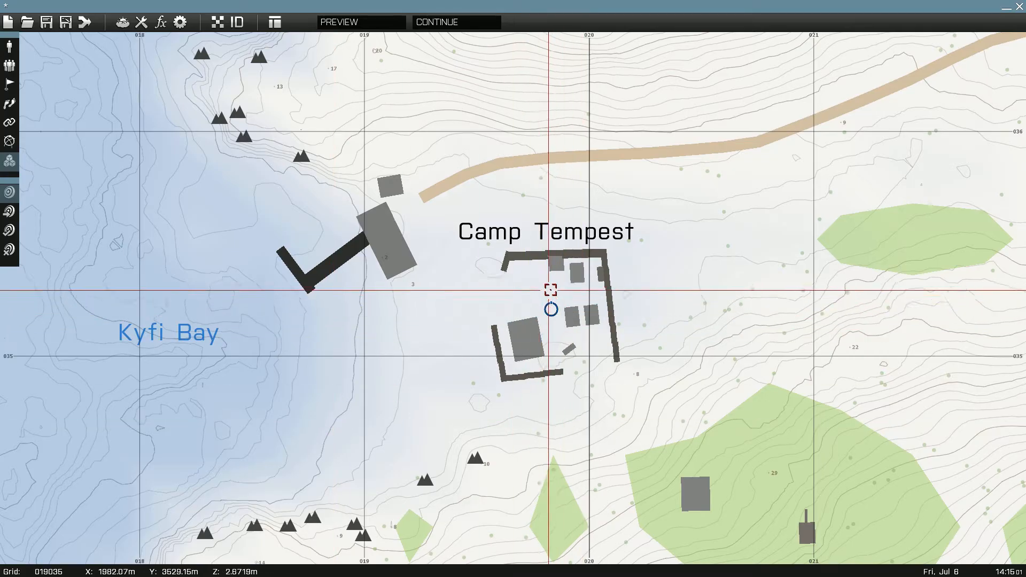
Start a new trigger beside the road just north of Camp Tempest and make its shape a rectangle
{"action": "scroll", "coordinate": [549, 292], "scroll_direction": "down", "scroll_amount": 3}
{"action": "right_click_drag", "start_coordinate": [459, 321], "coordinate": [343, 258]}
{"action": "left_click", "coordinate": [10, 85]}
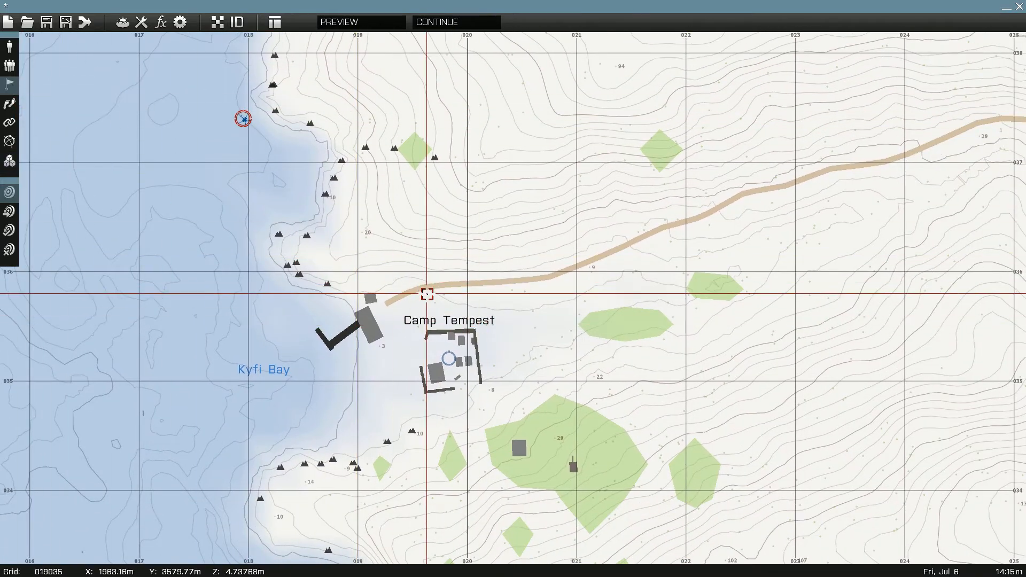
{"action": "scroll", "coordinate": [413, 311], "scroll_direction": "up", "scroll_amount": 2}
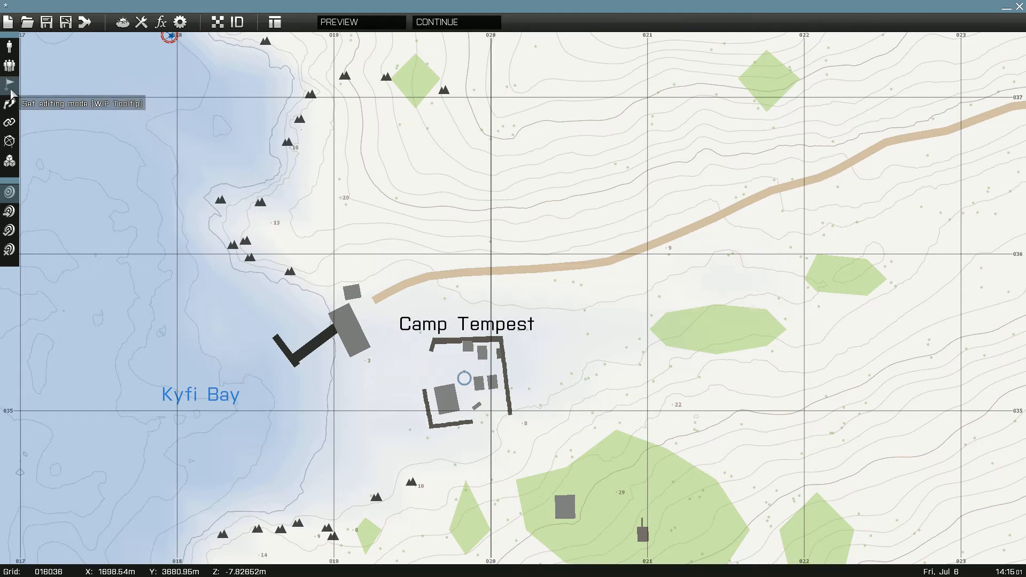
{"action": "double_click", "coordinate": [427, 282]}
{"action": "left_click", "coordinate": [392, 185]}
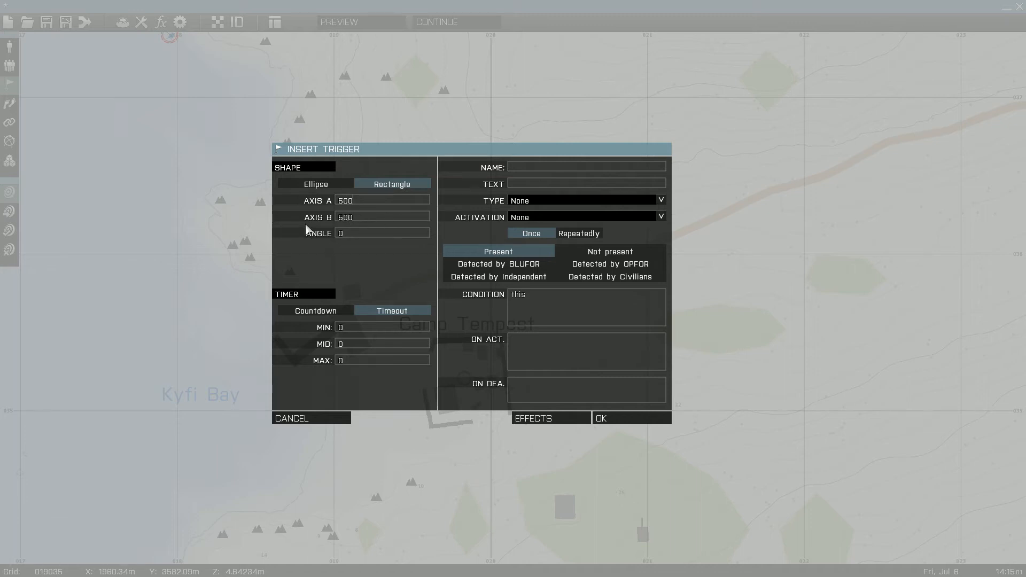
Set the trigger to activate when OPFOR is not present, and review the trigger types while keeping None
{"action": "left_click", "coordinate": [521, 219]}
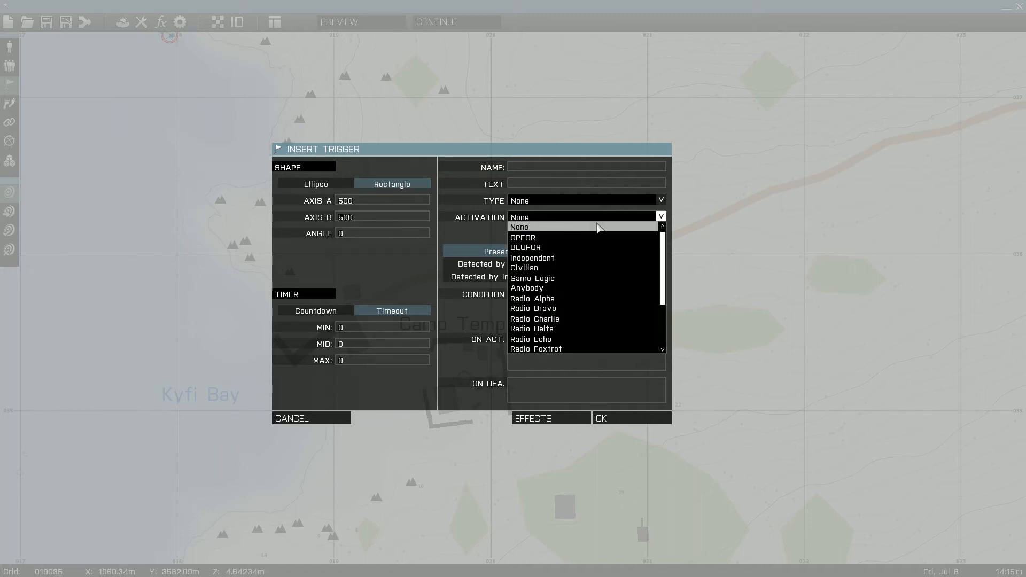
{"action": "left_click", "coordinate": [539, 241]}
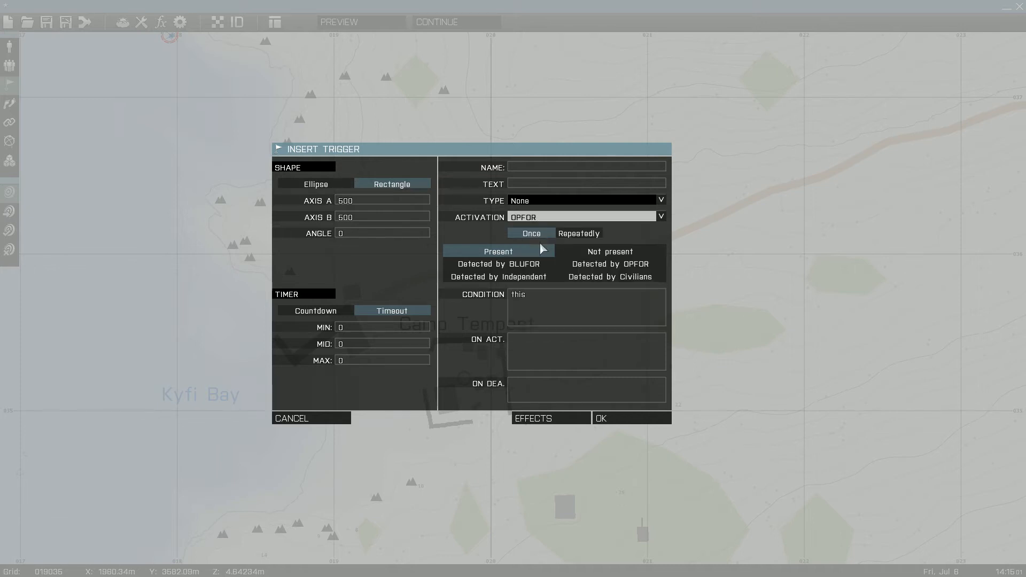
{"action": "left_click", "coordinate": [600, 253]}
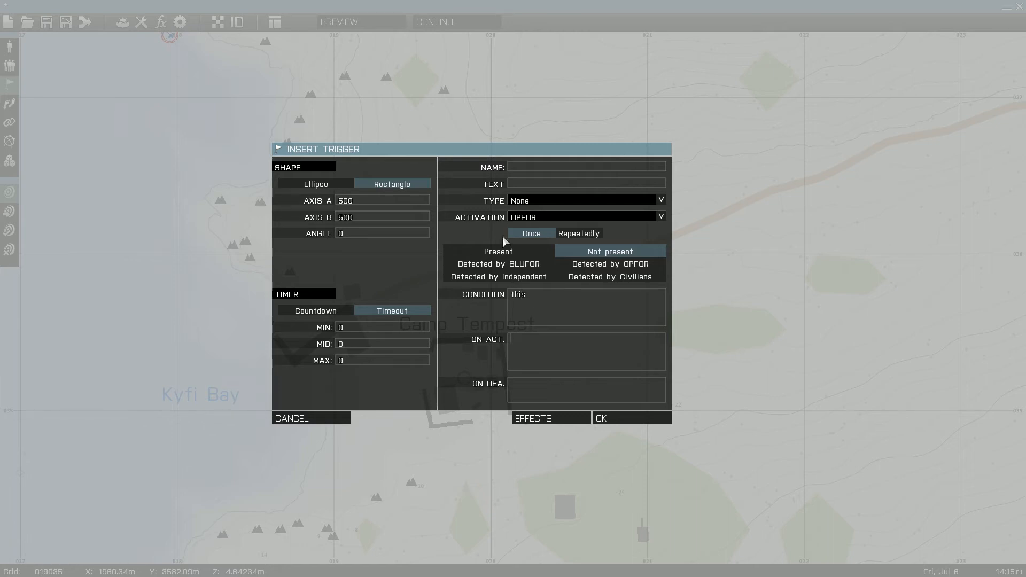
{"action": "left_click", "coordinate": [517, 205]}
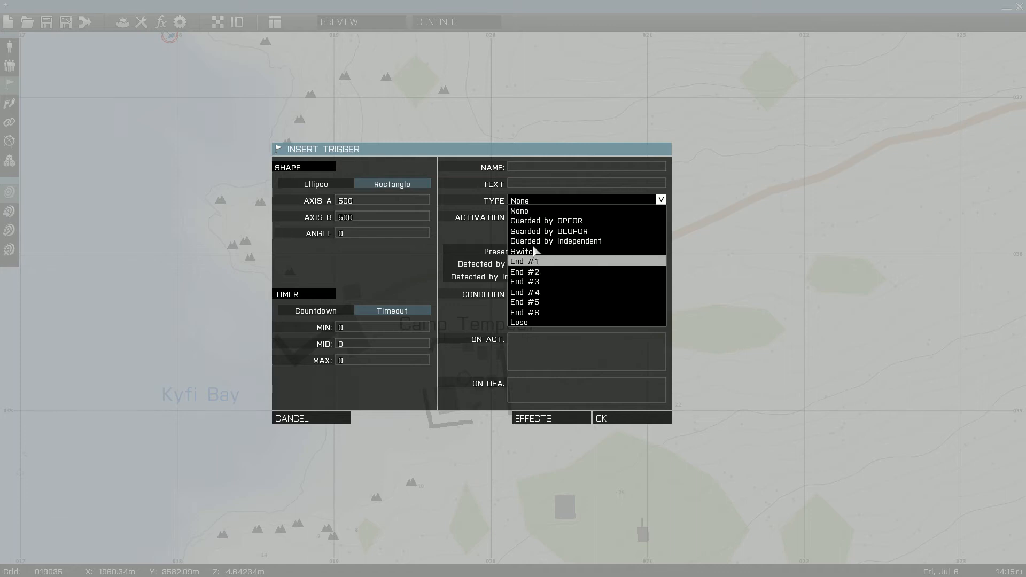
{"action": "left_click", "coordinate": [534, 204]}
Enter hint "Mission Complete! YAY!" as the trigger's On Act. code and check its wording
{"action": "left_click", "coordinate": [513, 345]}
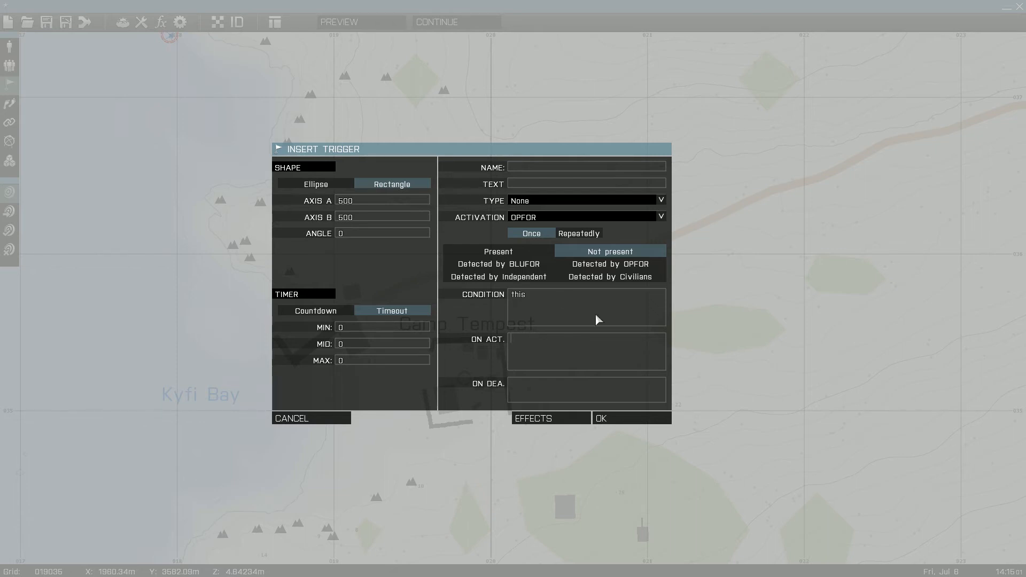
{"action": "type", "text": "hint \"M"}
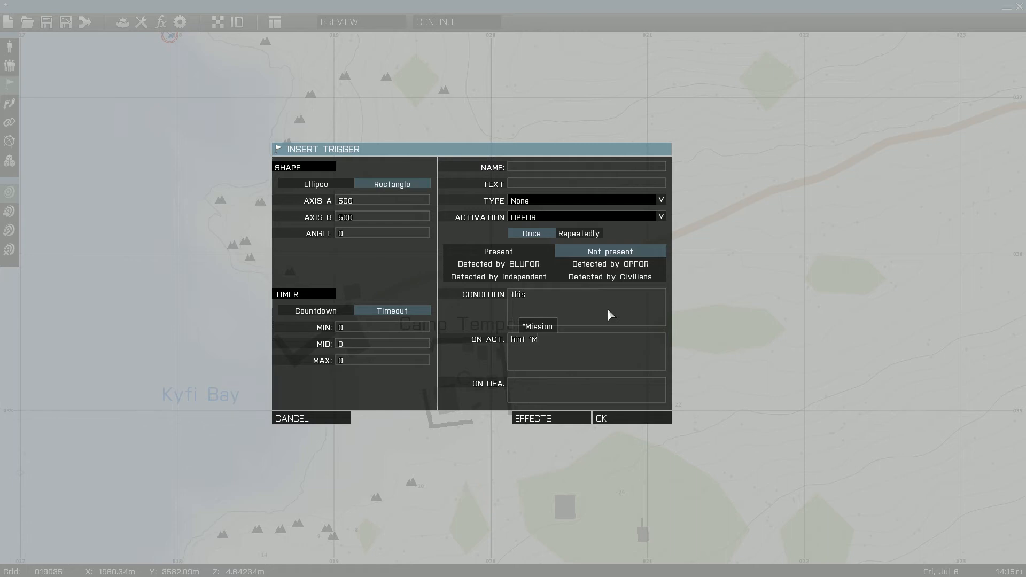
{"action": "type", "text": "ission Complete"}
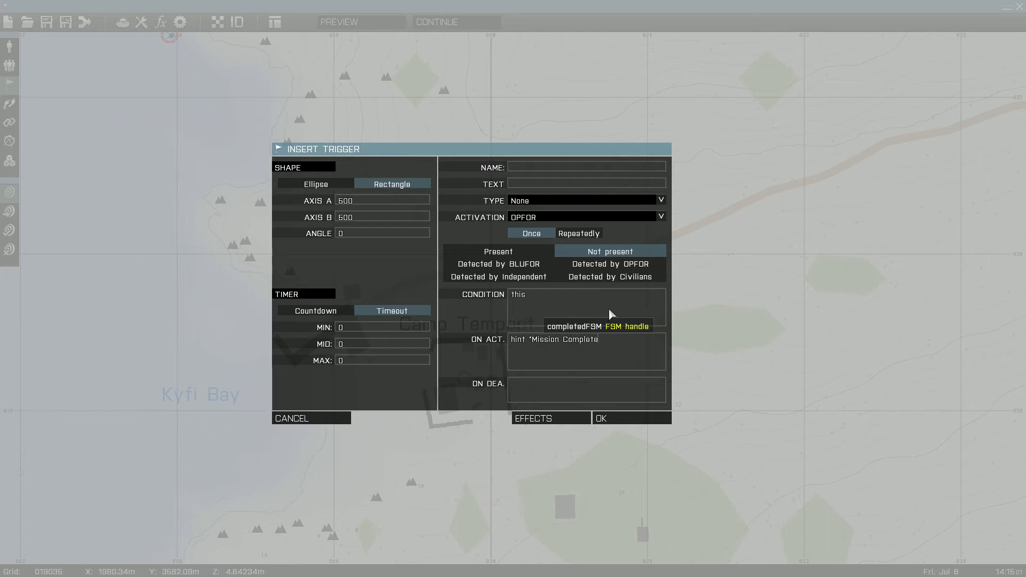
{"action": "type", "text": "! YAY!\""}
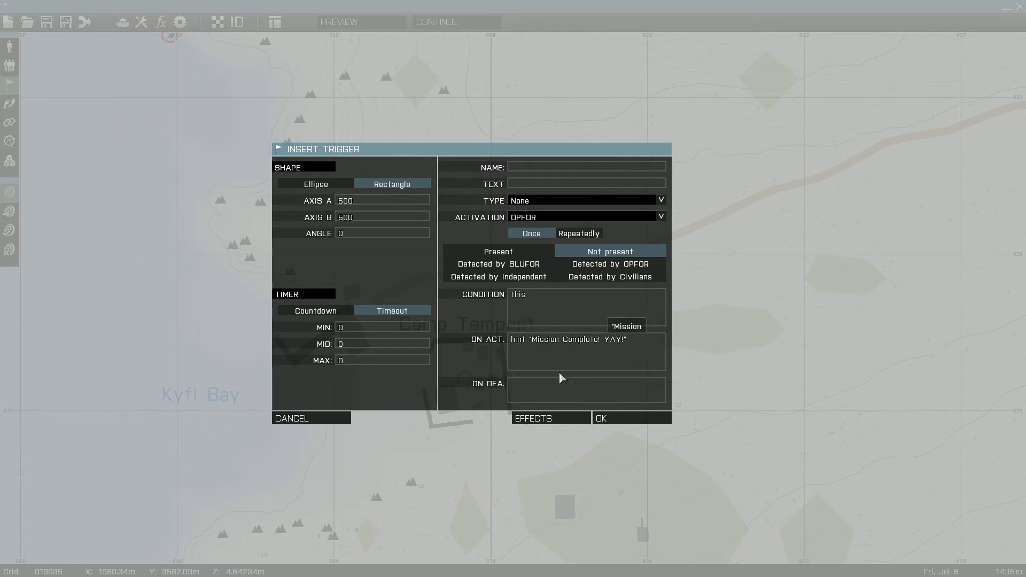
{"action": "left_click_drag", "start_coordinate": [643, 356], "coordinate": [354, 332]}
{"action": "left_click_drag", "start_coordinate": [602, 335], "coordinate": [514, 349]}
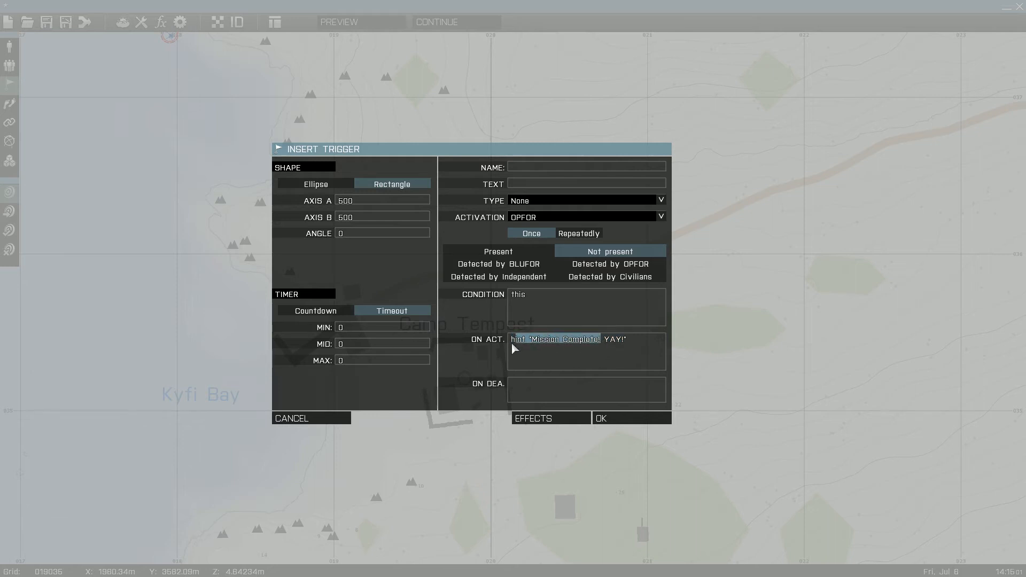
{"action": "left_click", "coordinate": [534, 347]}
{"action": "left_click_drag", "start_coordinate": [629, 347], "coordinate": [604, 345]}
{"action": "left_click_drag", "start_coordinate": [532, 325], "coordinate": [511, 329]}
{"action": "left_click", "coordinate": [615, 351]}
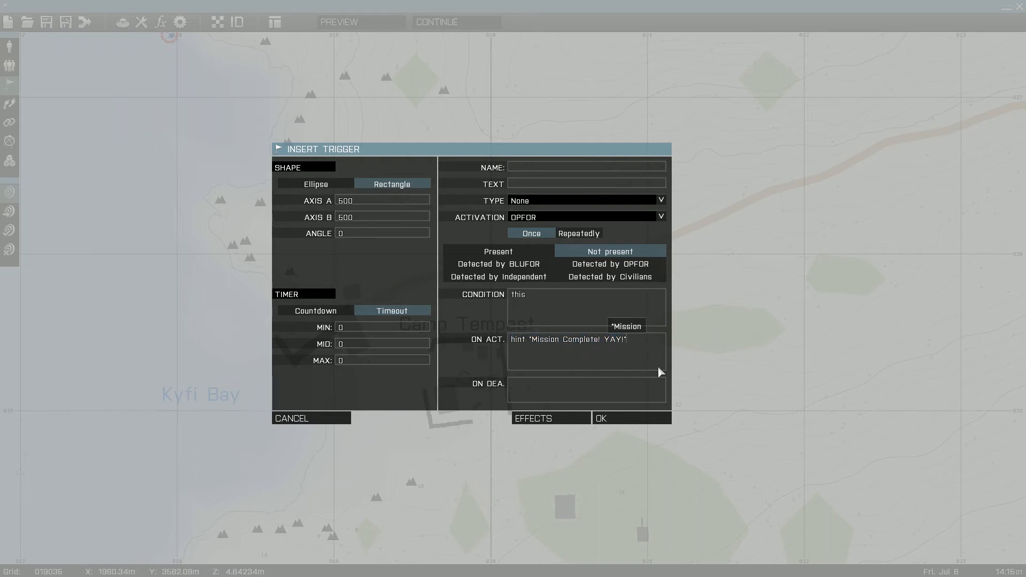
Confirm the new trigger and shift it slightly along the road north of Camp Tempest
{"action": "left_click", "coordinate": [630, 419]}
{"action": "mouse_move", "coordinate": [428, 281]}
{"action": "left_mouse_down"}
{"action": "mouse_move", "coordinate": [491, 282]}
{"action": "mouse_move", "coordinate": [461, 283]}
{"action": "left_mouse_up"}
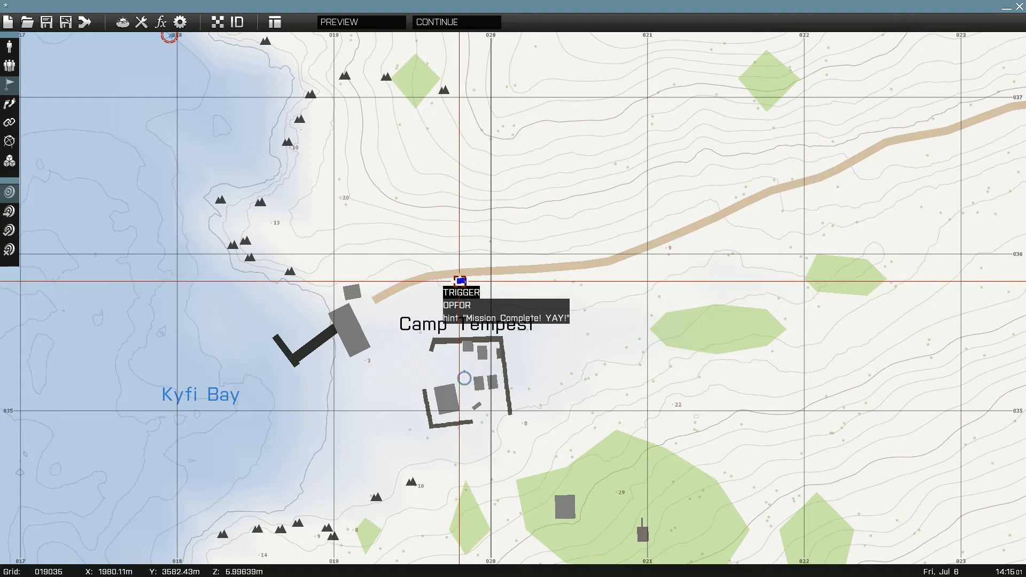
{"action": "scroll", "coordinate": [460, 280], "scroll_direction": "up", "scroll_amount": 2}
{"action": "scroll", "coordinate": [460, 280], "scroll_direction": "down", "scroll_amount": 3}
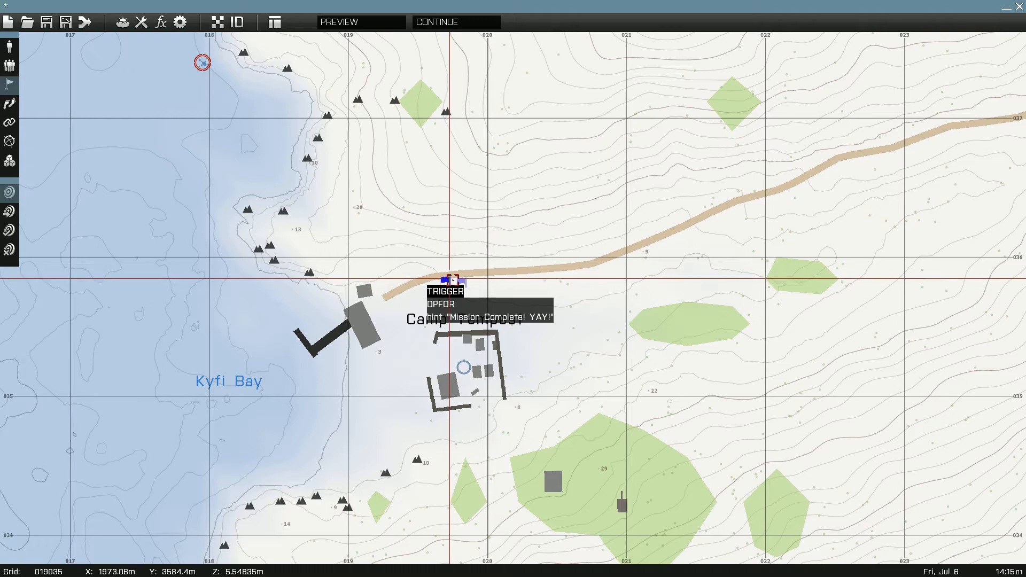
Open the western of the two triggers north of Camp Tempest and clear its On Act. code
{"action": "double_click", "coordinate": [448, 281]}
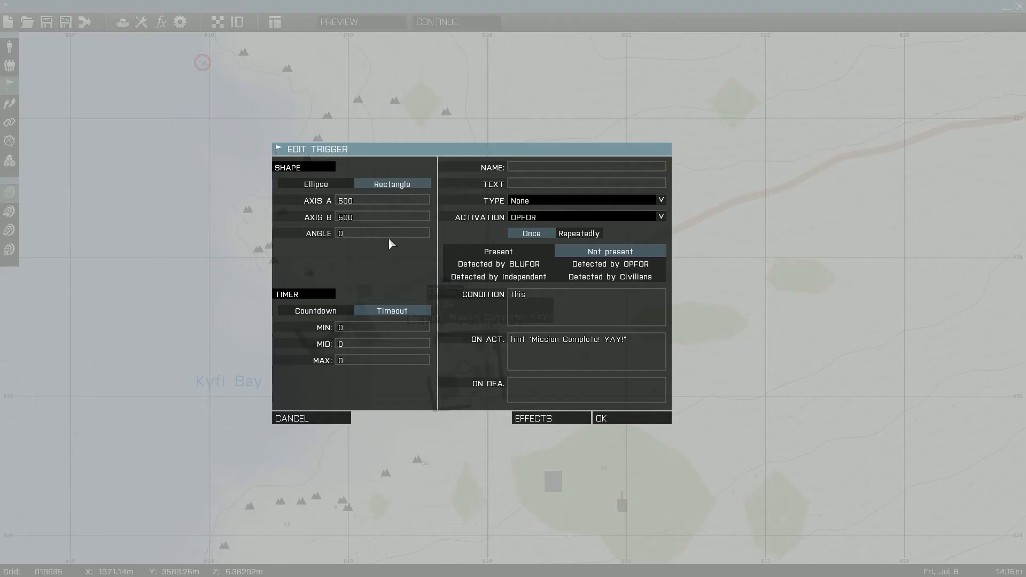
{"action": "left_click_drag", "start_coordinate": [657, 351], "coordinate": [260, 346]}
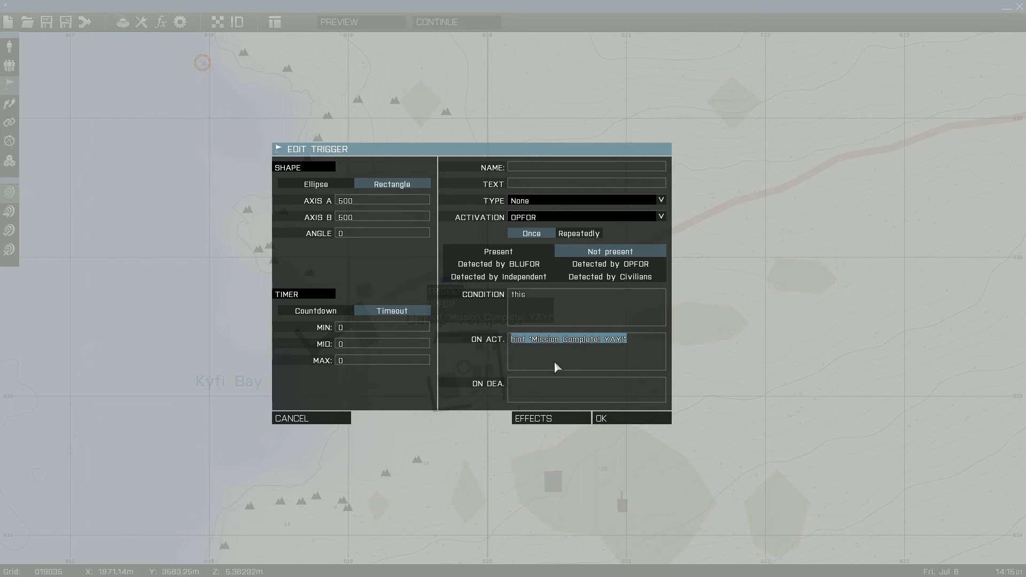
{"action": "key", "text": "Delete"}
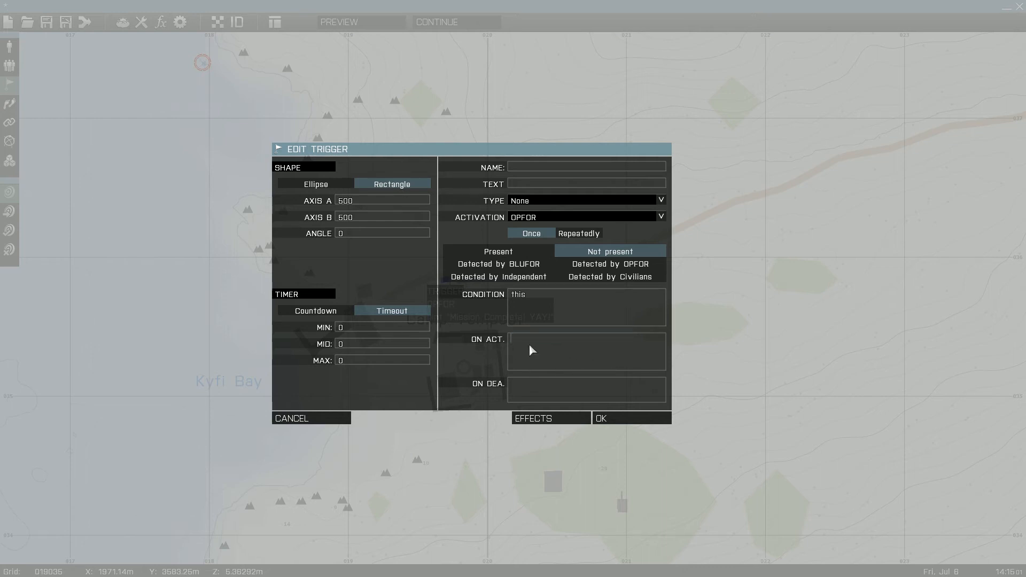
Switch the trigger's timer to Countdown with Min, Mid and Max all set to 8
{"action": "left_click", "coordinate": [313, 311]}
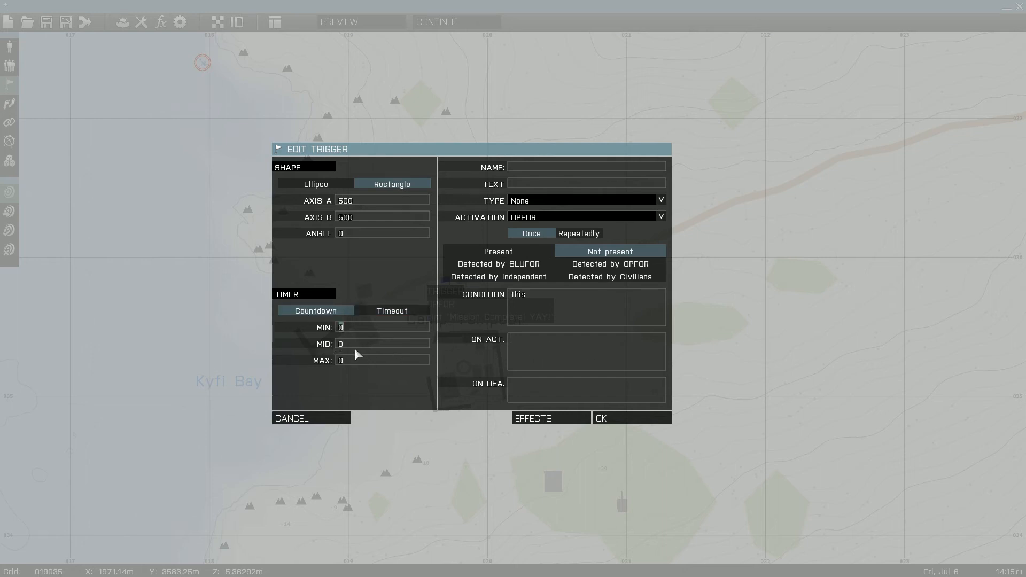
{"action": "type", "text": "8"}
{"action": "left_click_drag", "start_coordinate": [344, 345], "coordinate": [321, 348]}
{"action": "type", "text": "8"}
{"action": "left_click", "coordinate": [529, 365]}
Set the trigger's type to End #1, check its timer values and confirm the changes
{"action": "left_click", "coordinate": [522, 202]}
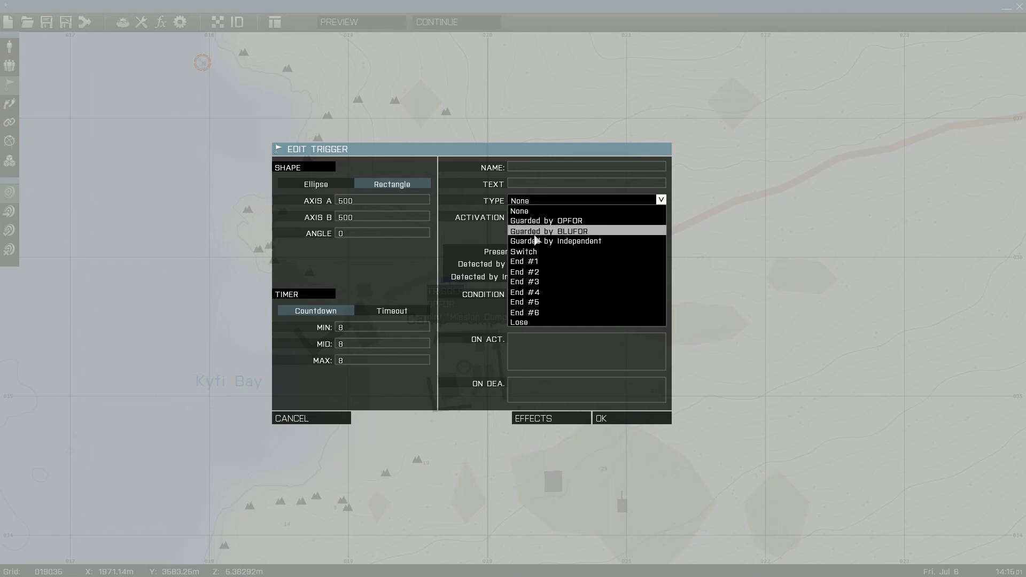
{"action": "left_click", "coordinate": [527, 262]}
{"action": "left_click", "coordinate": [546, 203]}
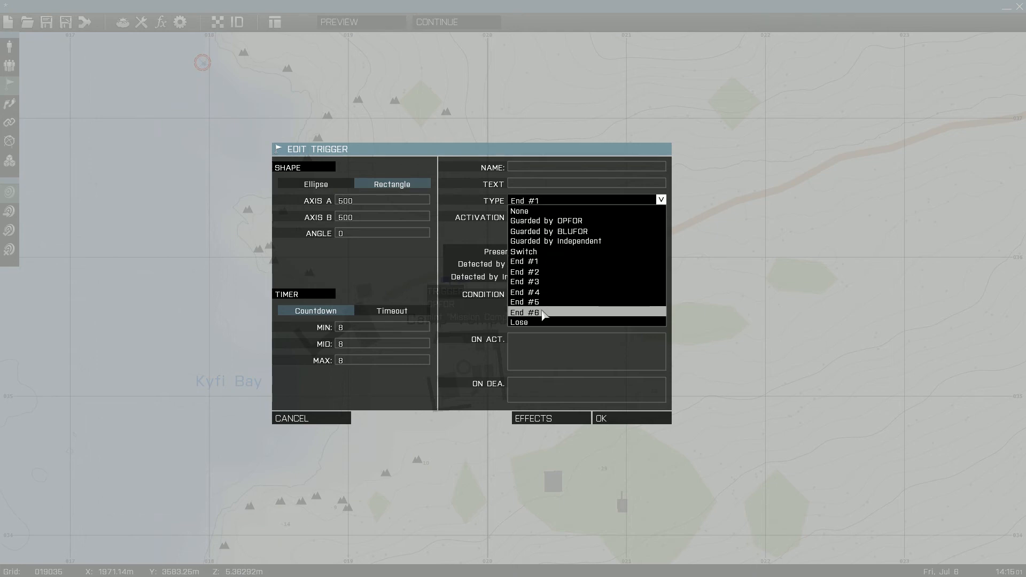
{"action": "left_click", "coordinate": [545, 262]}
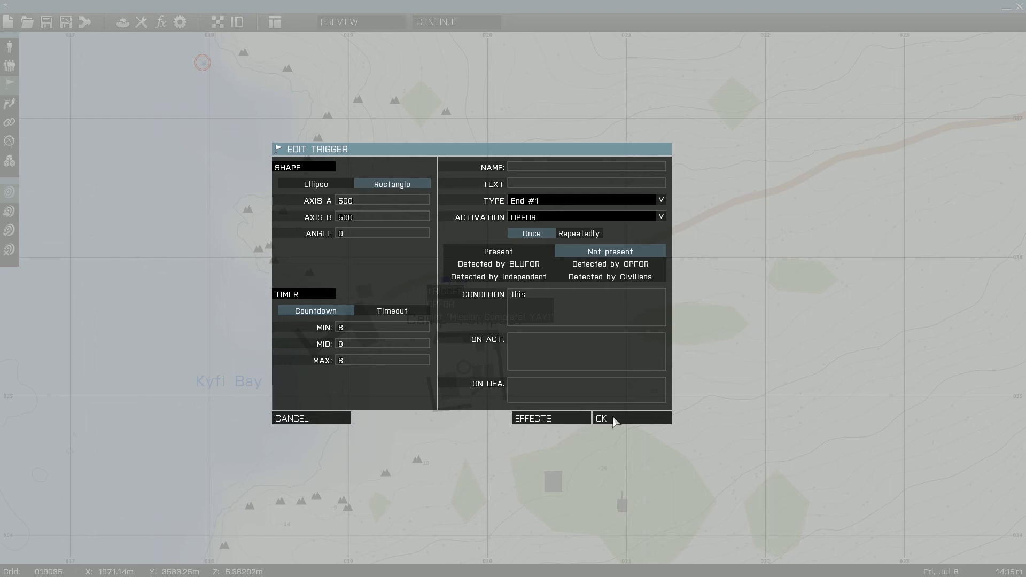
{"action": "left_click_drag", "start_coordinate": [355, 325], "coordinate": [345, 351]}
{"action": "left_click", "coordinate": [600, 419]}
Review the timer values and On Act. code of the trigger that holds the "Mission Complete! YAY!" hint
{"action": "scroll", "coordinate": [462, 288], "scroll_direction": "up", "scroll_amount": 2}
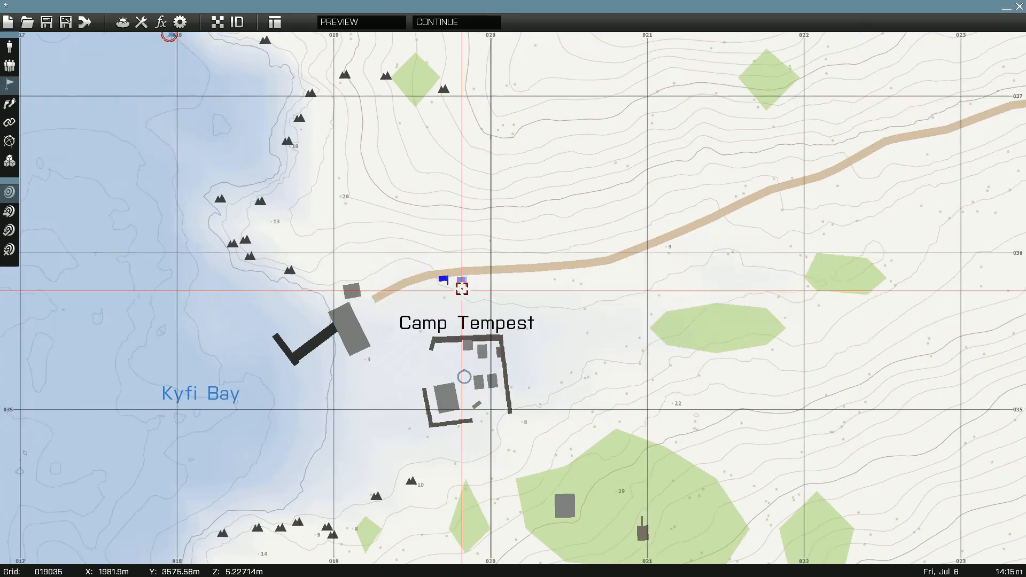
{"action": "scroll", "coordinate": [461, 288], "scroll_direction": "up", "scroll_amount": 2}
{"action": "double_click", "coordinate": [462, 289]}
{"action": "left_click_drag", "start_coordinate": [351, 325], "coordinate": [321, 343]}
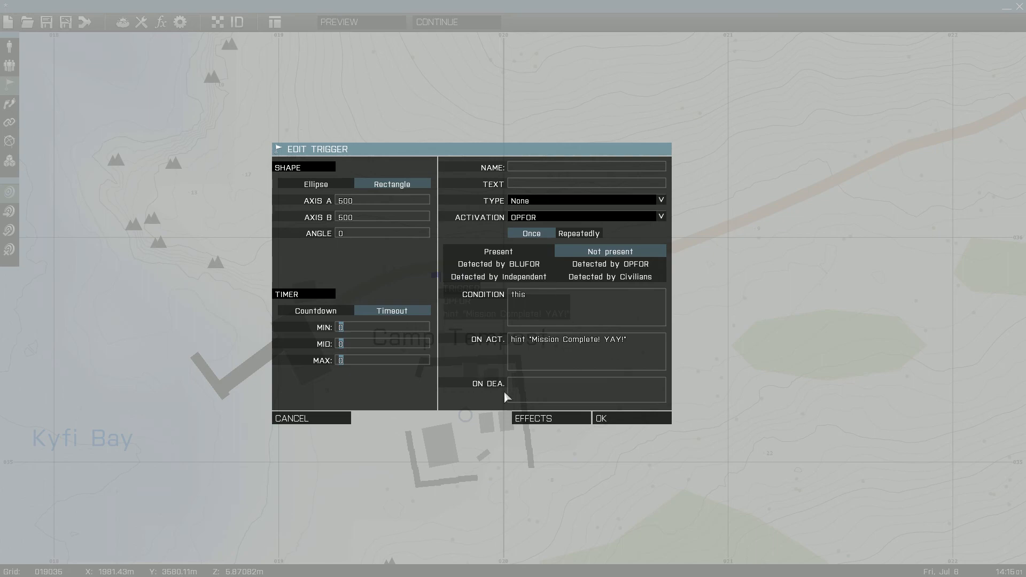
{"action": "left_click", "coordinate": [632, 418]}
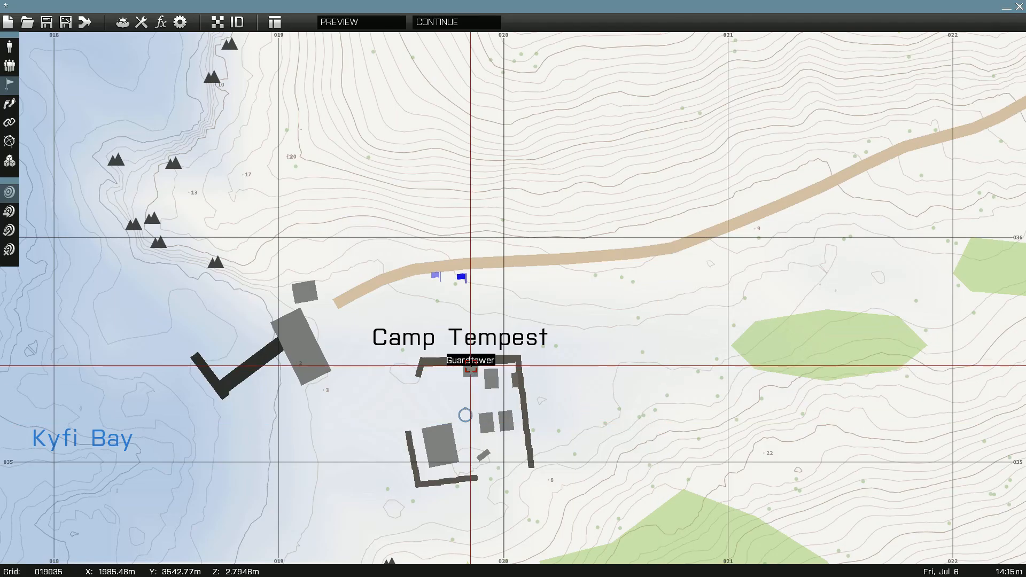
Move the End #1 trigger right beside the hint trigger and shift the AH-9 Pawnee south along the coast nearer Camp Tempest
{"action": "left_click_drag", "start_coordinate": [439, 277], "coordinate": [454, 279]}
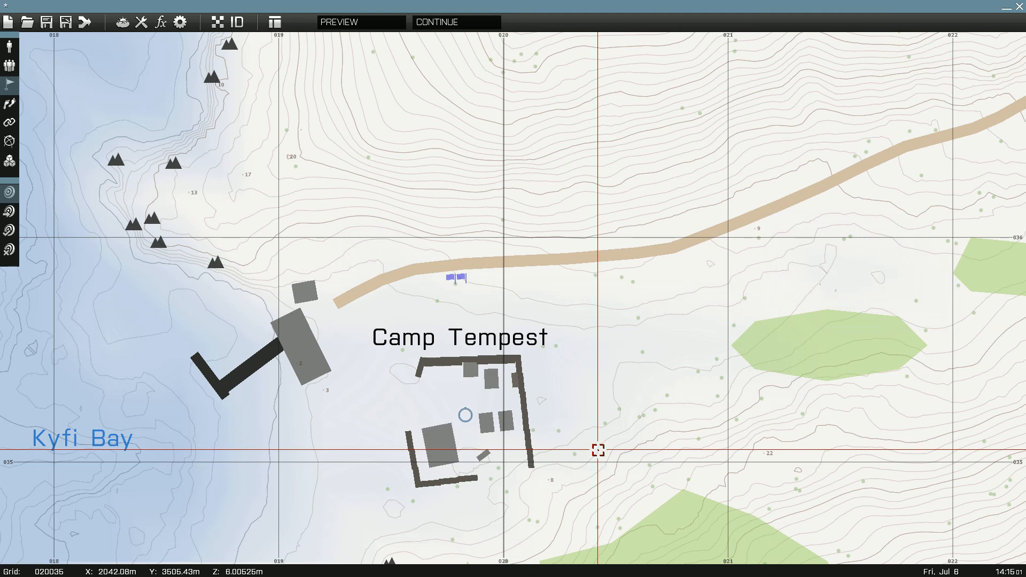
{"action": "scroll", "coordinate": [587, 439], "scroll_direction": "down", "scroll_amount": 5}
{"action": "scroll", "coordinate": [556, 409], "scroll_direction": "up", "scroll_amount": 2}
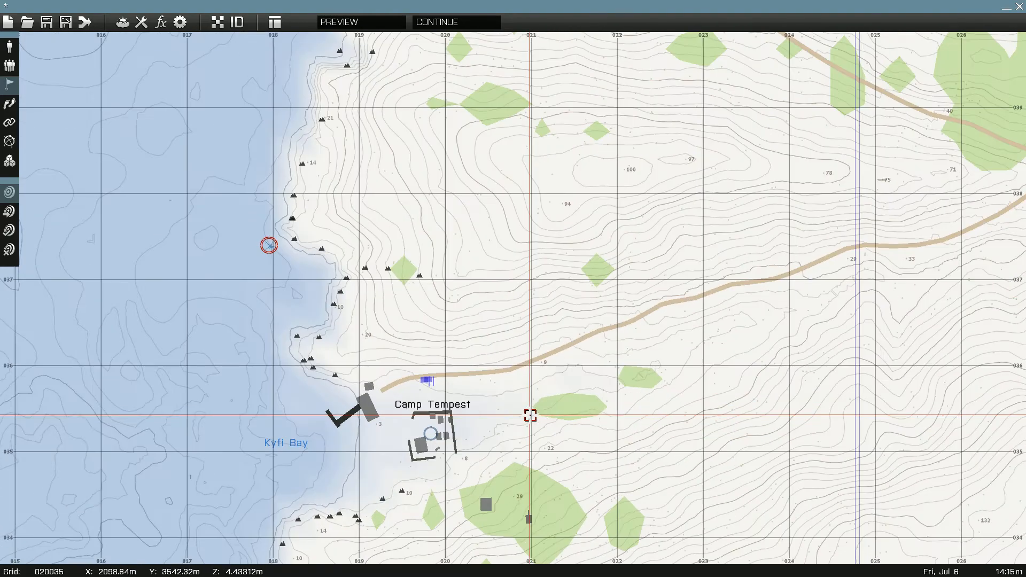
{"action": "left_click_drag", "start_coordinate": [269, 245], "coordinate": [298, 325]}
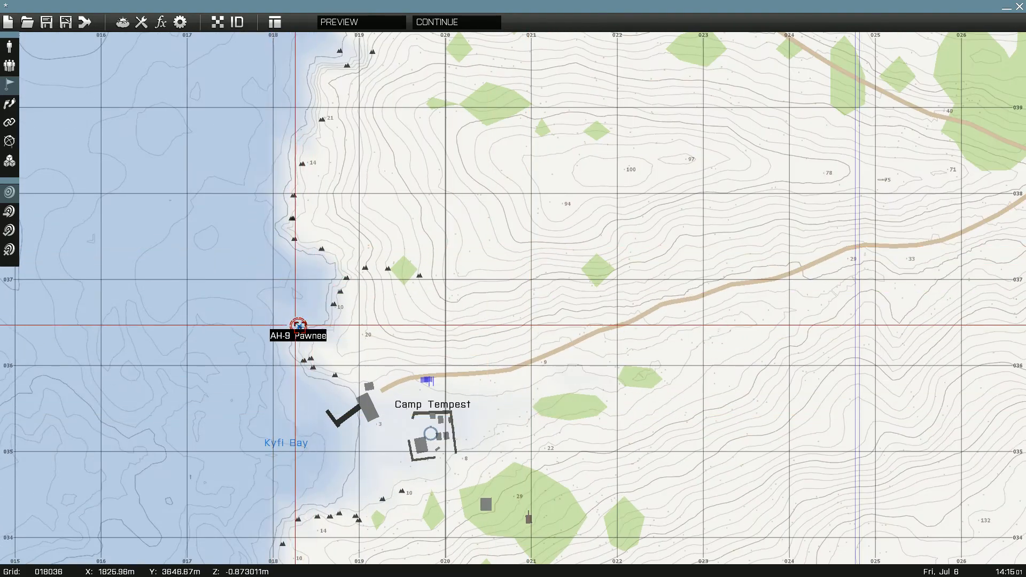
{"action": "scroll", "coordinate": [314, 327], "scroll_direction": "up", "scroll_amount": 2}
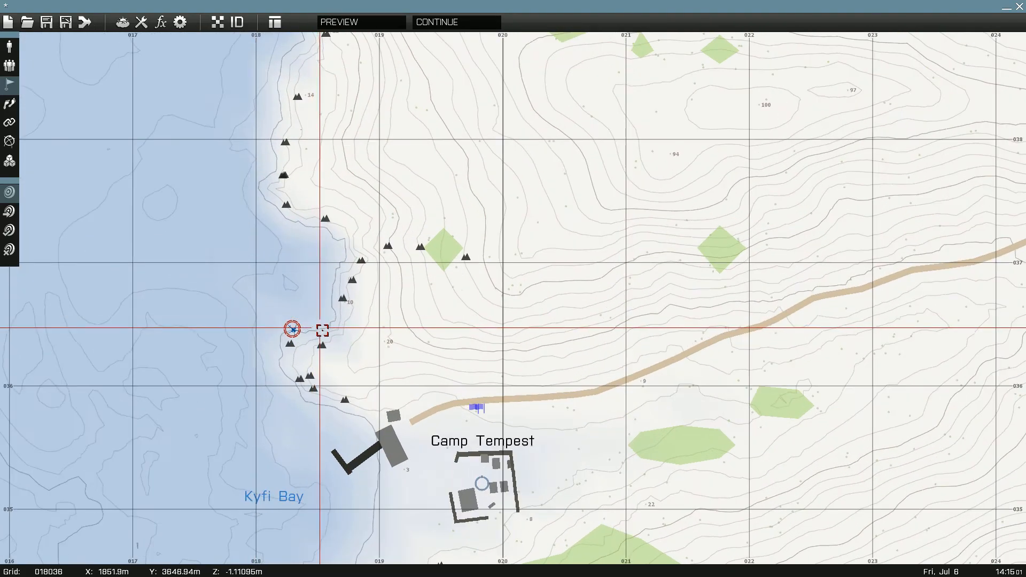
Preview the mission and fly the AH-9 Pawnee in to attack the OPFOR soldiers in Camp Tempest
{"action": "left_click", "coordinate": [357, 23]}
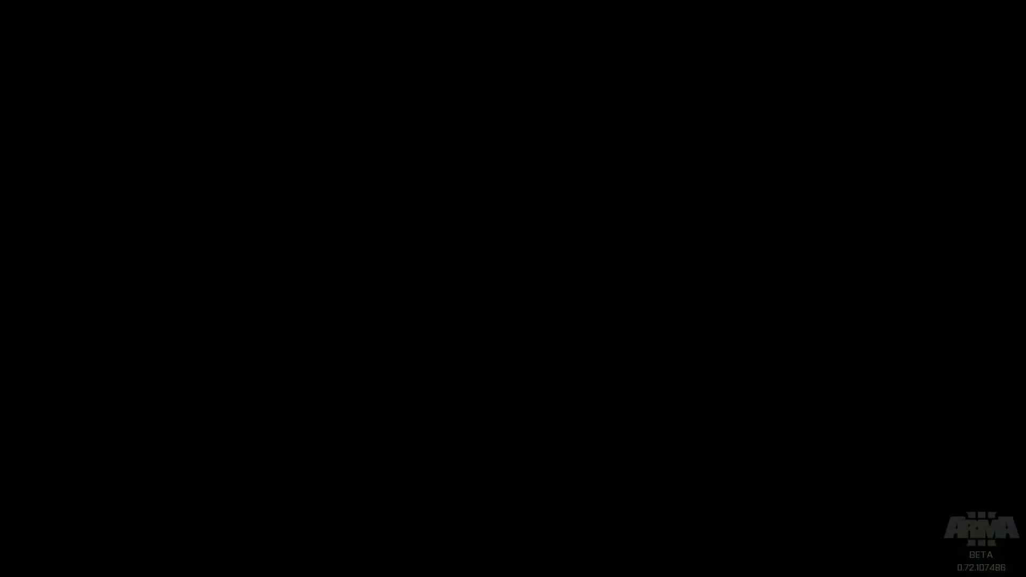
{"action": "key", "text": "w"}
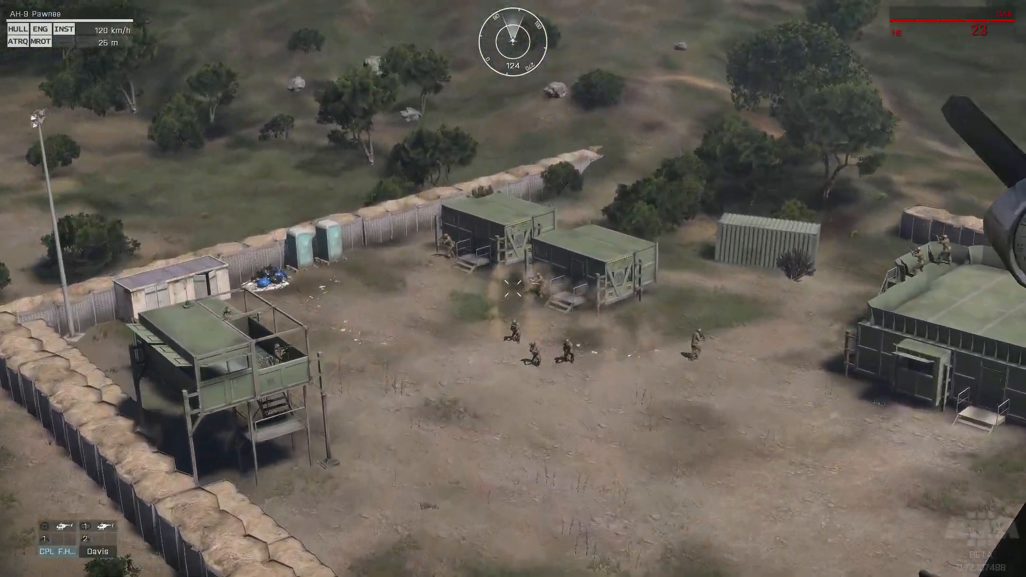
{"action": "key", "text": "f"}
{"action": "left_click", "coordinate": [514, 289]}
Circle the helicopter back toward Camp Tempest and examine the compound up close for remaining OPFOR soldiers
{"action": "key", "text": "alt"}
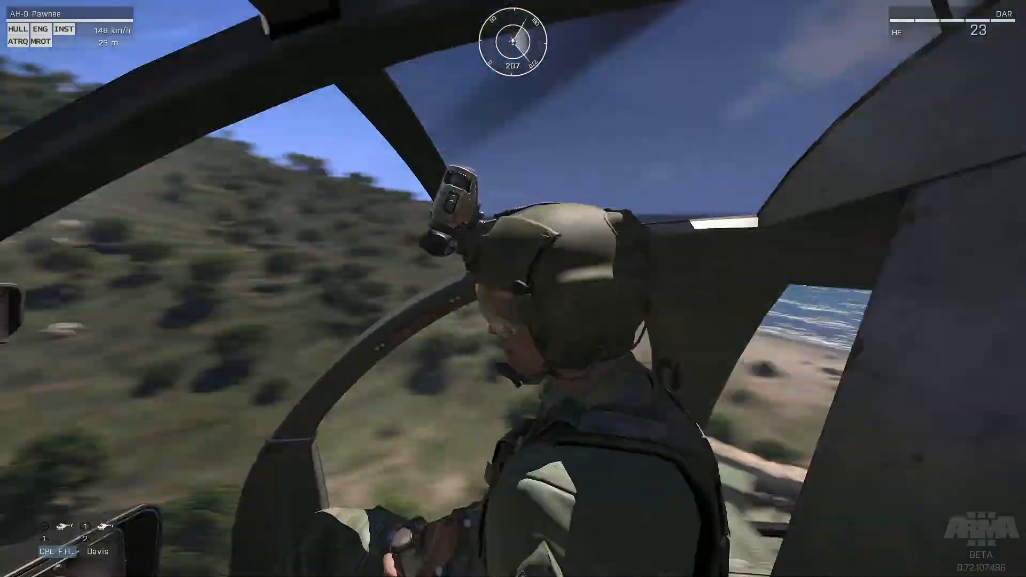
{"action": "key", "text": "alt"}
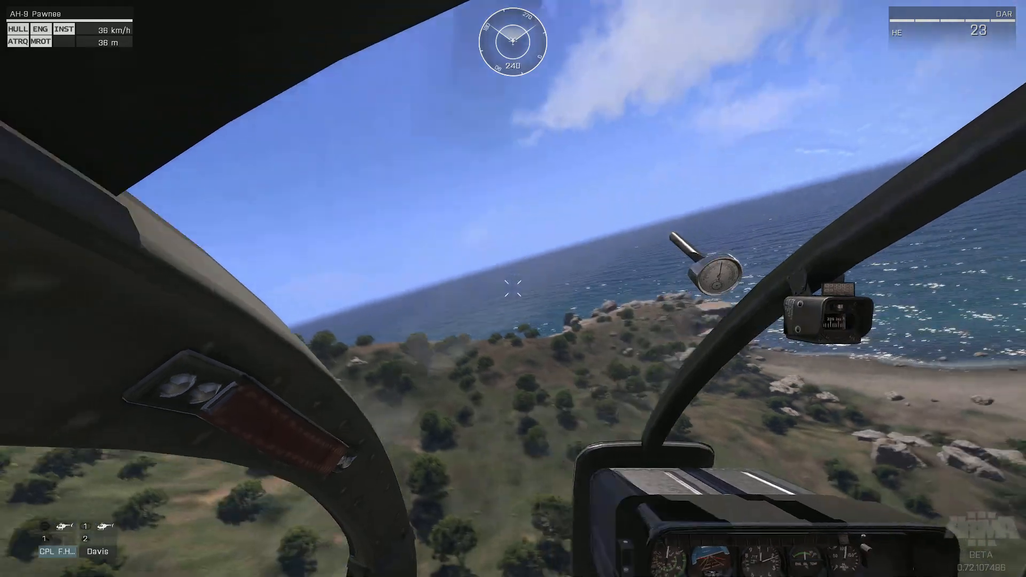
{"action": "key", "text": "alt"}
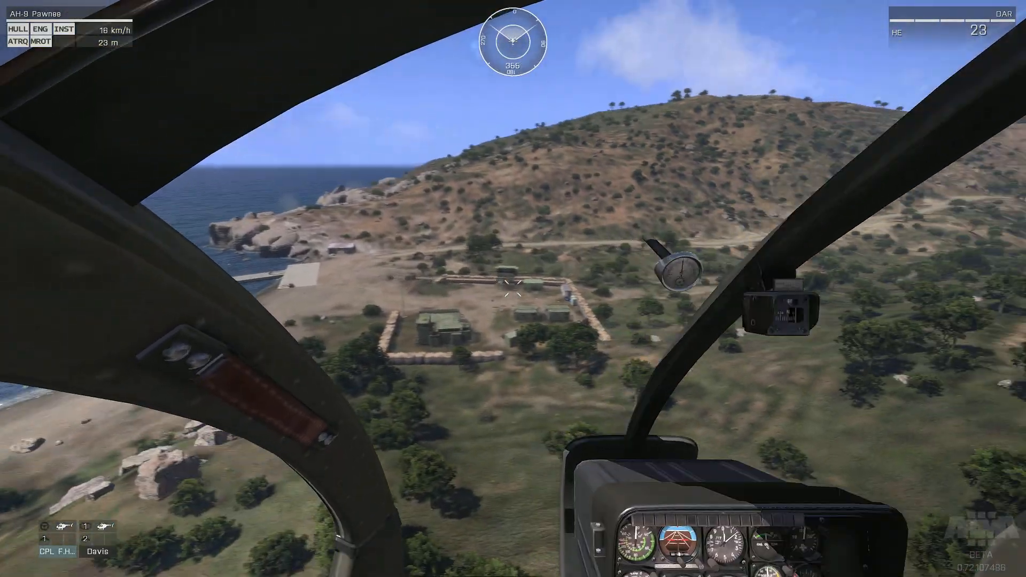
{"action": "right_click", "coordinate": [513, 288]}
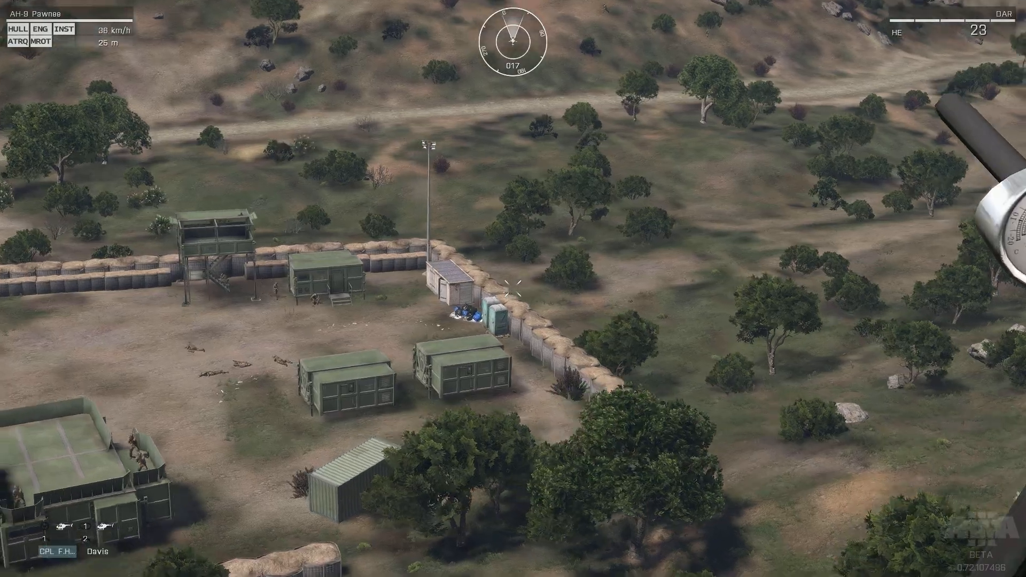
{"action": "right_click", "coordinate": [514, 289]}
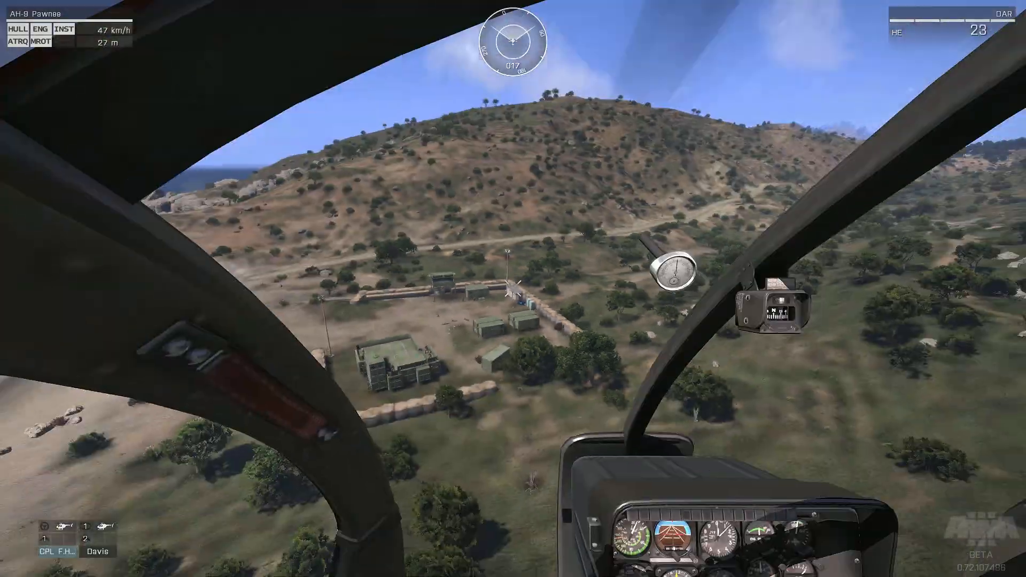